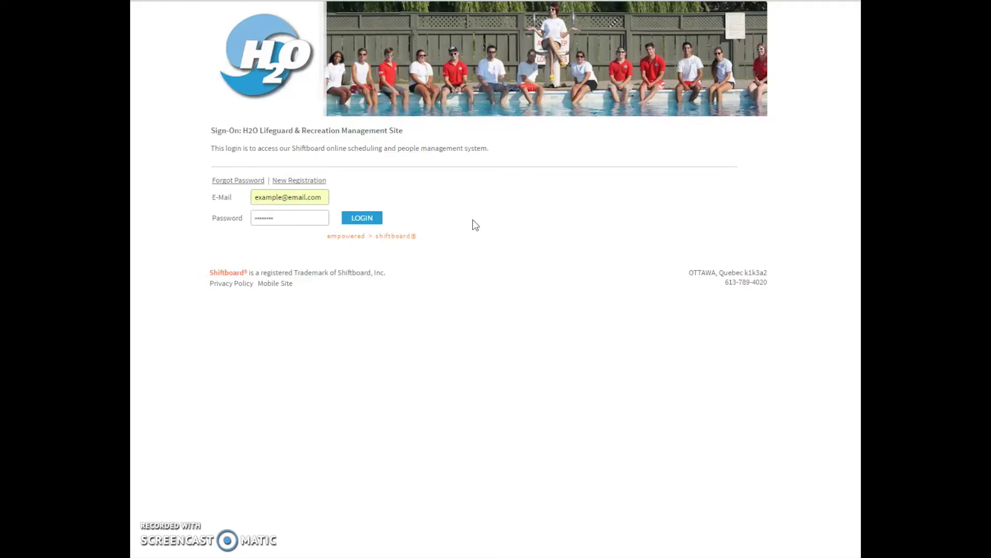
Log in to the H2O Lifeguard & Recreation Management Site with the prefilled e-mail and password.
{"action": "left_click", "coordinate": [368, 220]}
{"action": "left_click", "coordinate": [369, 221]}
{"action": "left_click", "coordinate": [184, 321]}
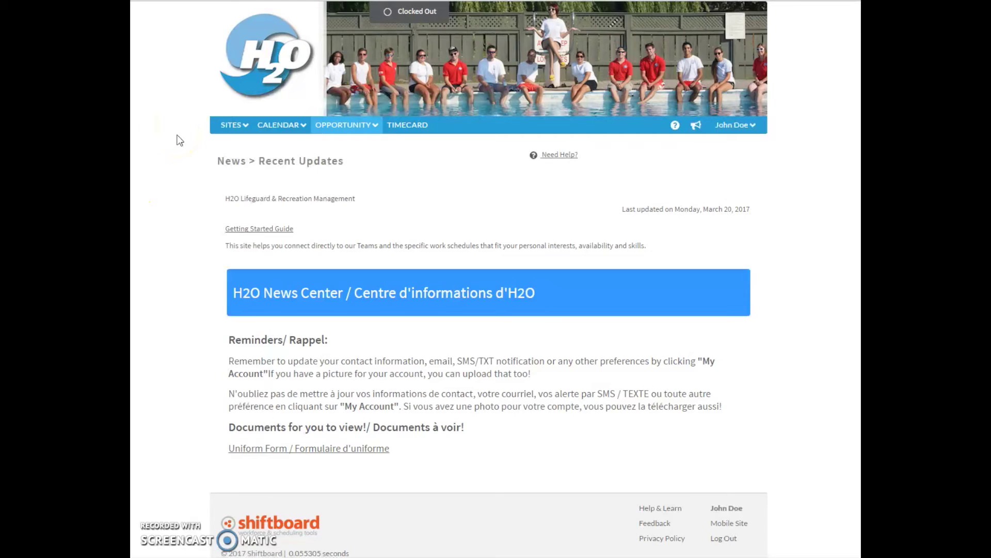
View the Default Sites list and the My Sites list.
{"action": "mouse_move", "coordinate": [283, 128]}
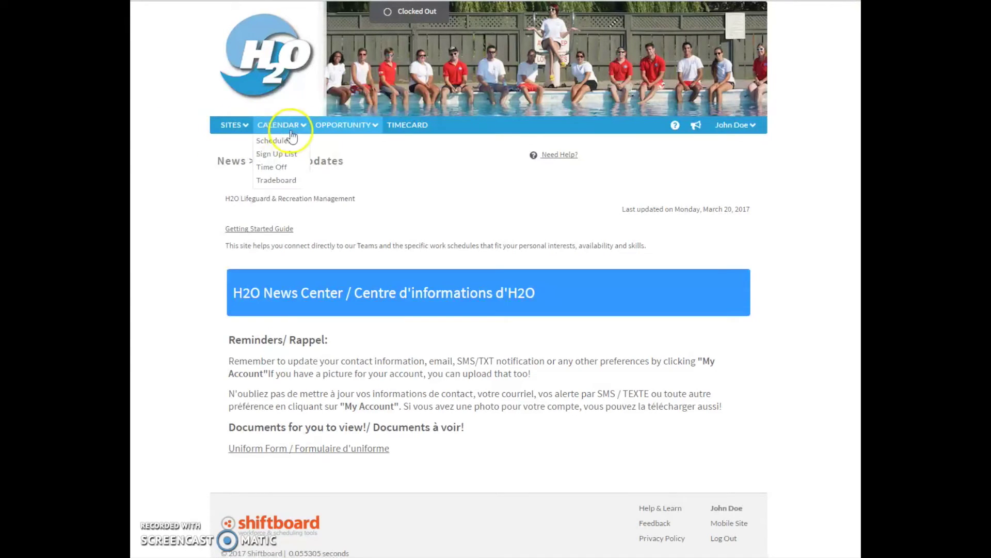
{"action": "mouse_move", "coordinate": [363, 136]}
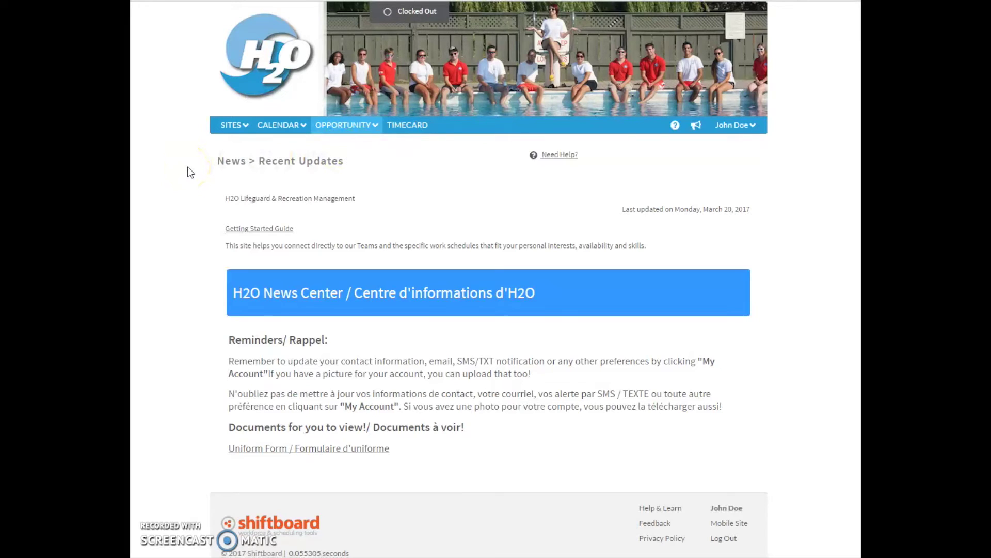
{"action": "left_click", "coordinate": [241, 127]}
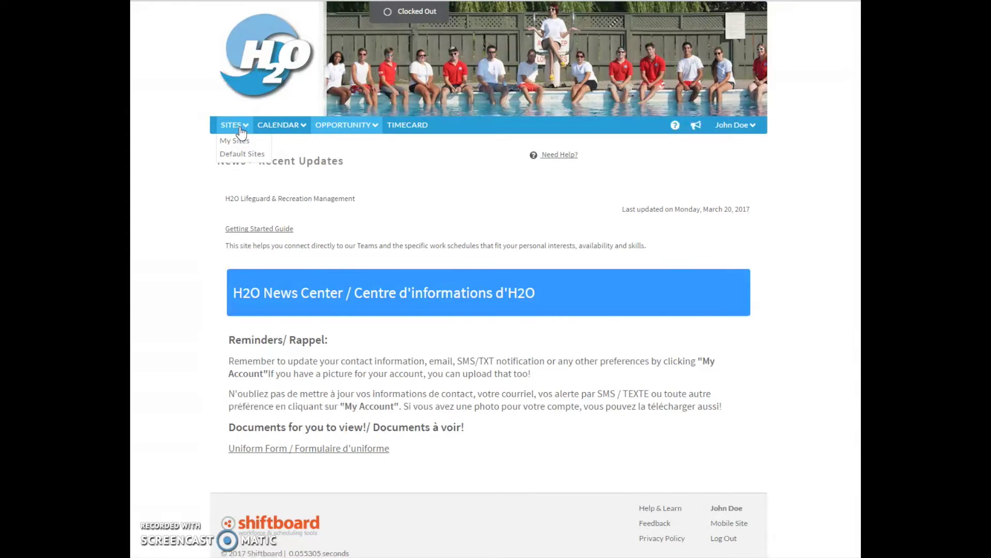
{"action": "left_click", "coordinate": [253, 161]}
{"action": "left_click", "coordinate": [260, 146]}
{"action": "left_click", "coordinate": [247, 154]}
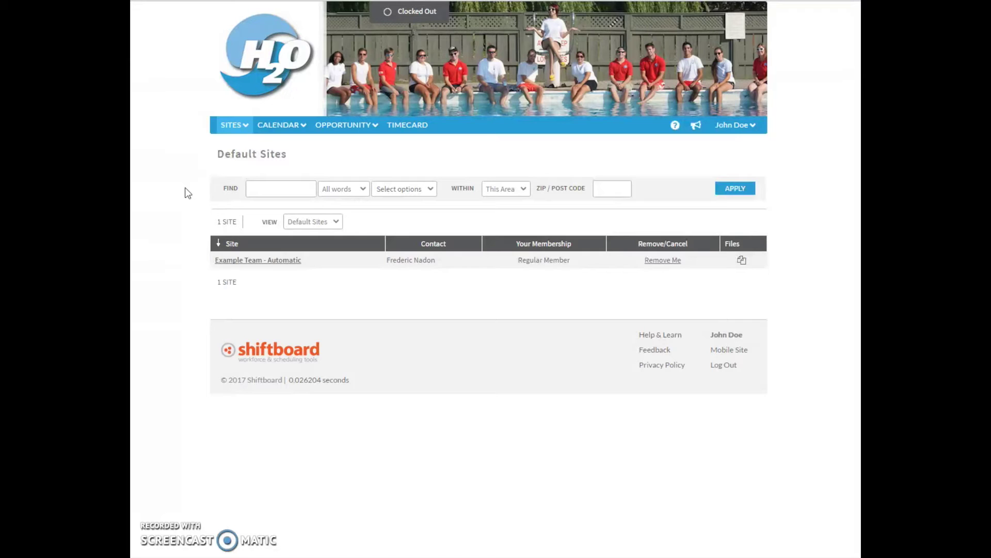
{"action": "left_click", "coordinate": [234, 126]}
{"action": "left_click", "coordinate": [239, 141]}
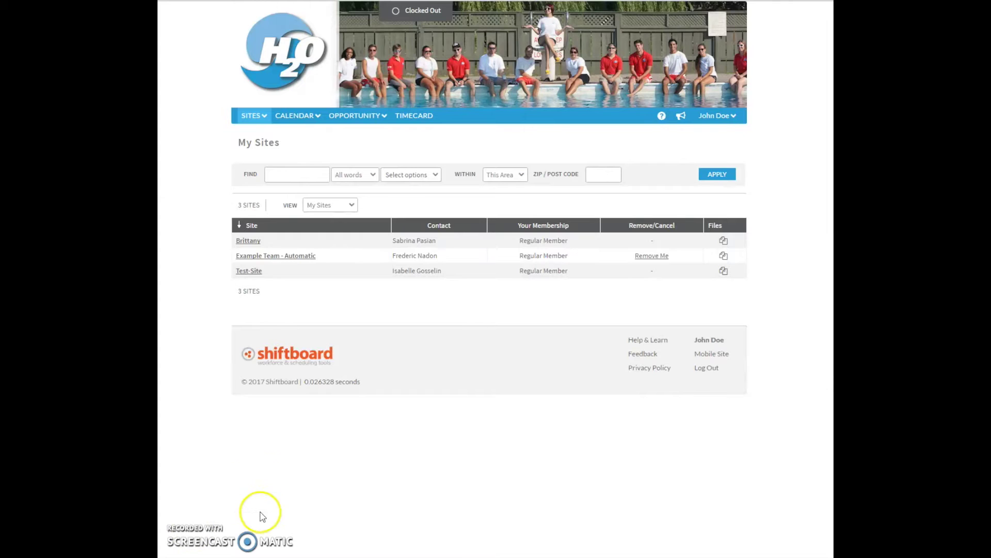
Open the shift schedules and view them by month and by week in the time-stacked Time View.
{"action": "mouse_move", "coordinate": [315, 118]}
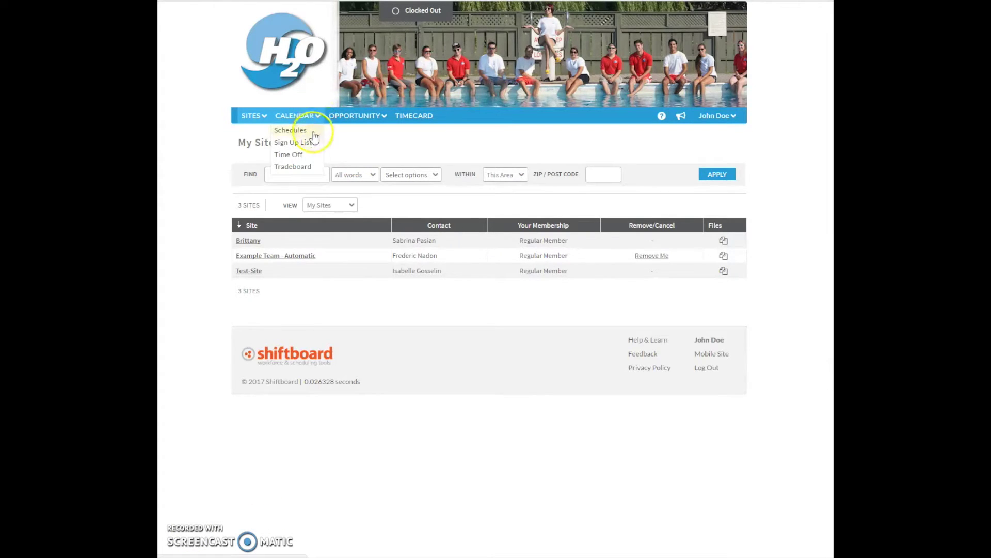
{"action": "left_click", "coordinate": [310, 132]}
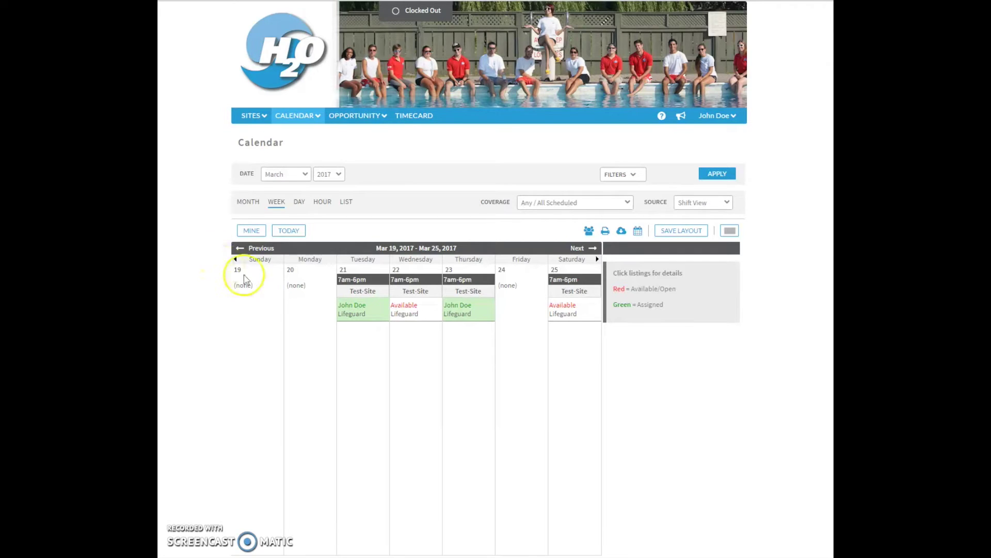
{"action": "left_click", "coordinate": [254, 201]}
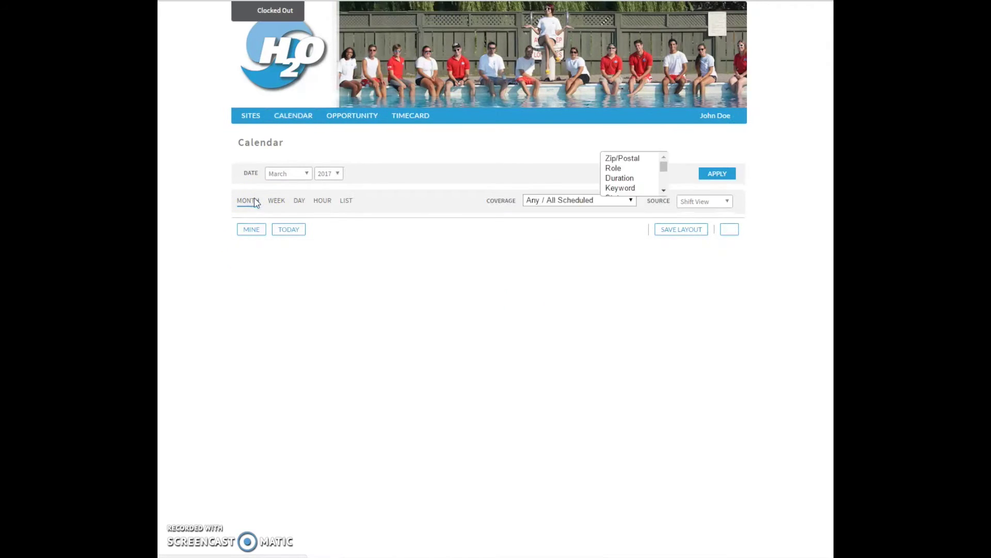
{"action": "left_click", "coordinate": [279, 206]}
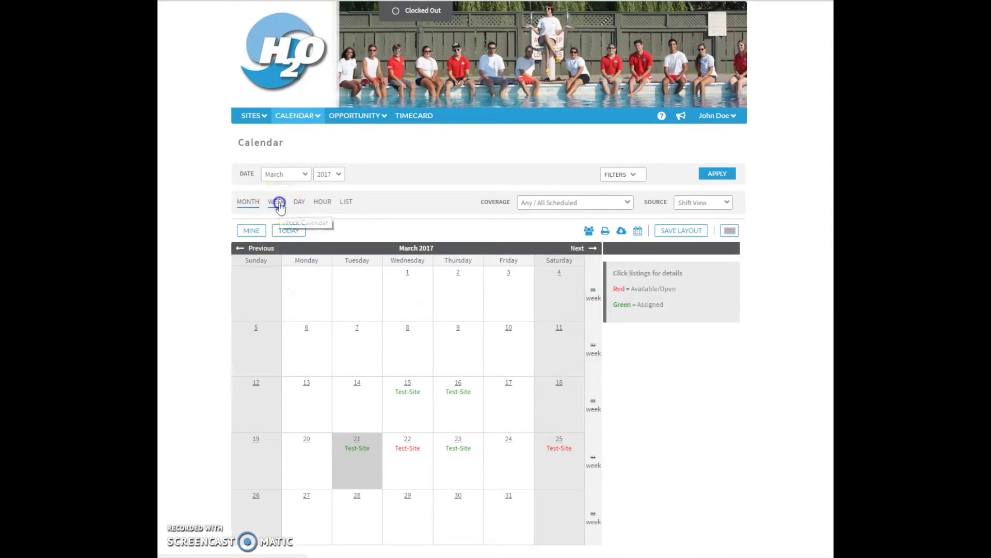
{"action": "left_click", "coordinate": [380, 120]}
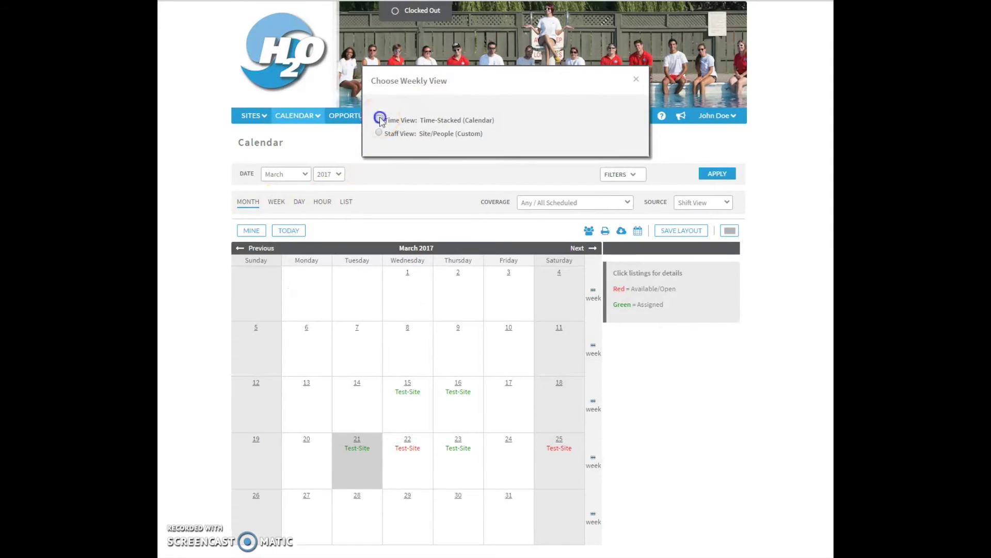
View the schedule for March 21, 2017 by day and by hour, as well as the list of shifts.
{"action": "left_click", "coordinate": [299, 201]}
{"action": "left_click", "coordinate": [328, 261]}
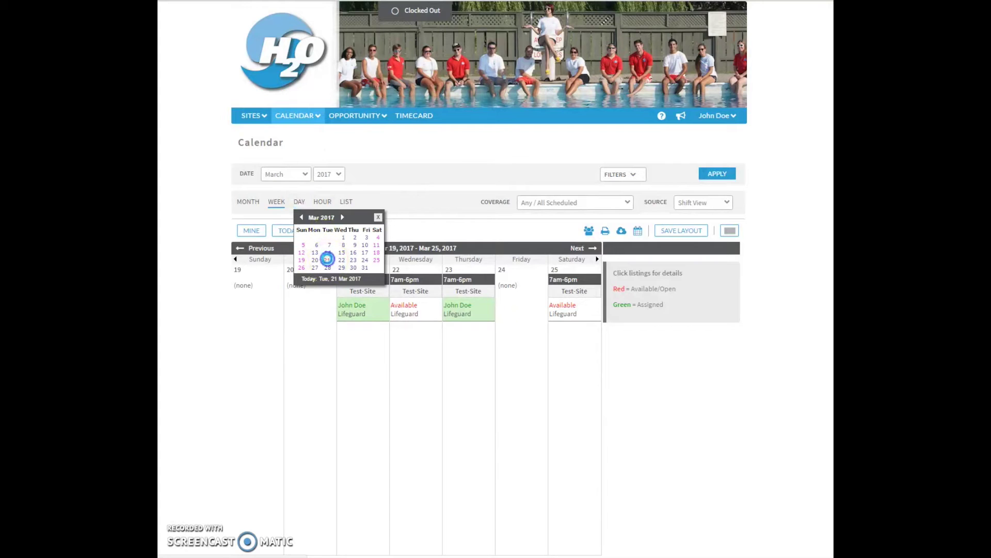
{"action": "left_click", "coordinate": [326, 202]}
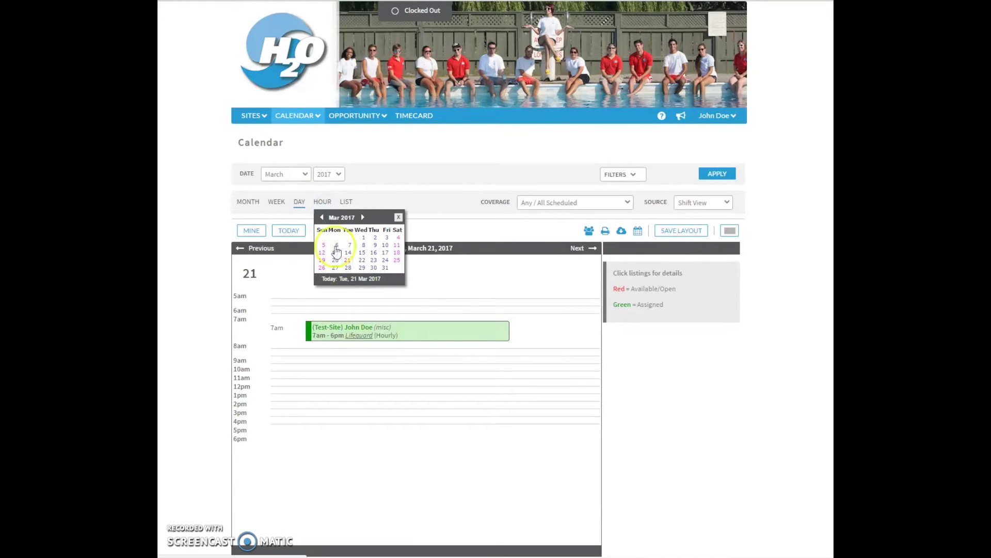
{"action": "left_click", "coordinate": [347, 261]}
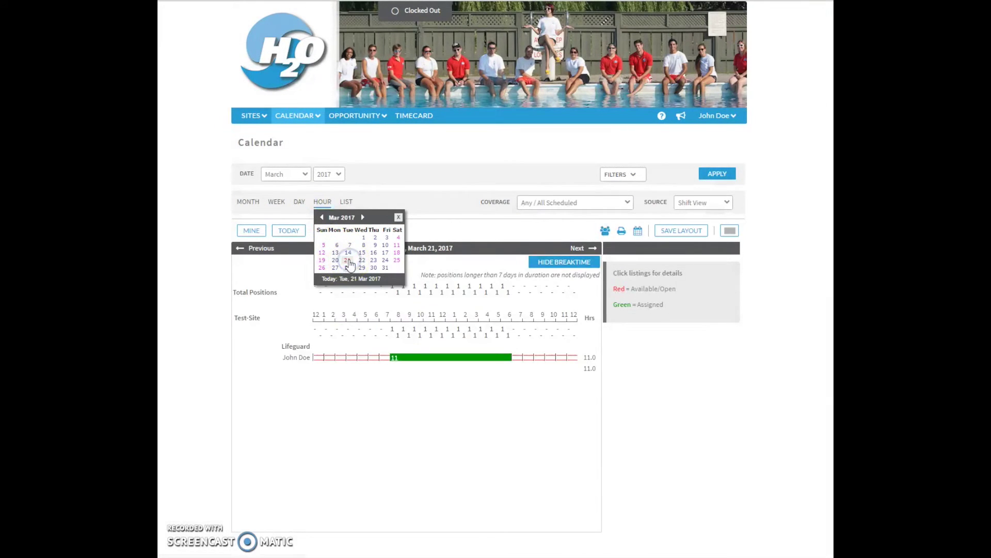
{"action": "left_click", "coordinate": [346, 201]}
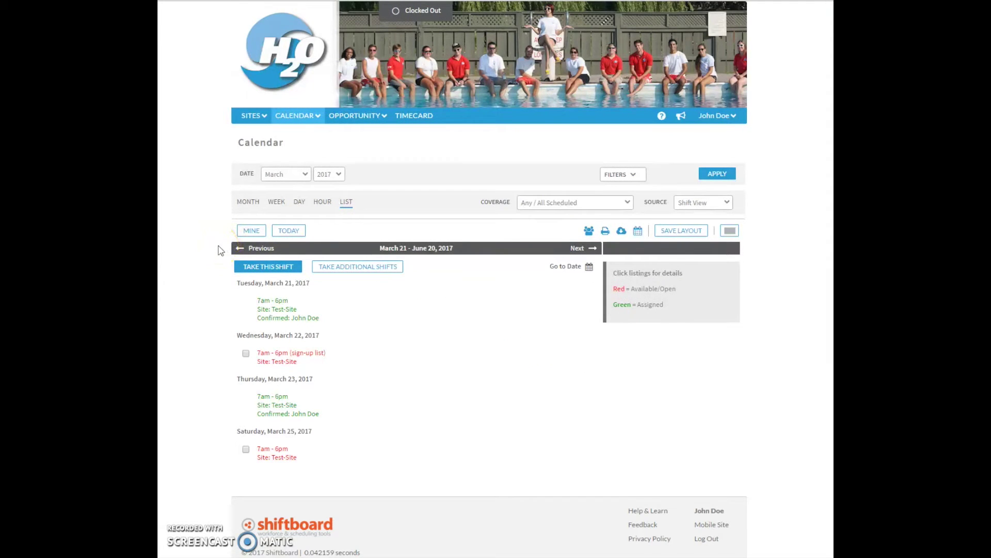
Review only your own confirmed shifts in the separate window and close it.
{"action": "left_click", "coordinate": [248, 230]}
{"action": "left_click_drag", "start_coordinate": [232, 32], "coordinate": [452, 221]}
{"action": "scroll", "coordinate": [514, 330], "scroll_direction": "down", "scroll_amount": 5}
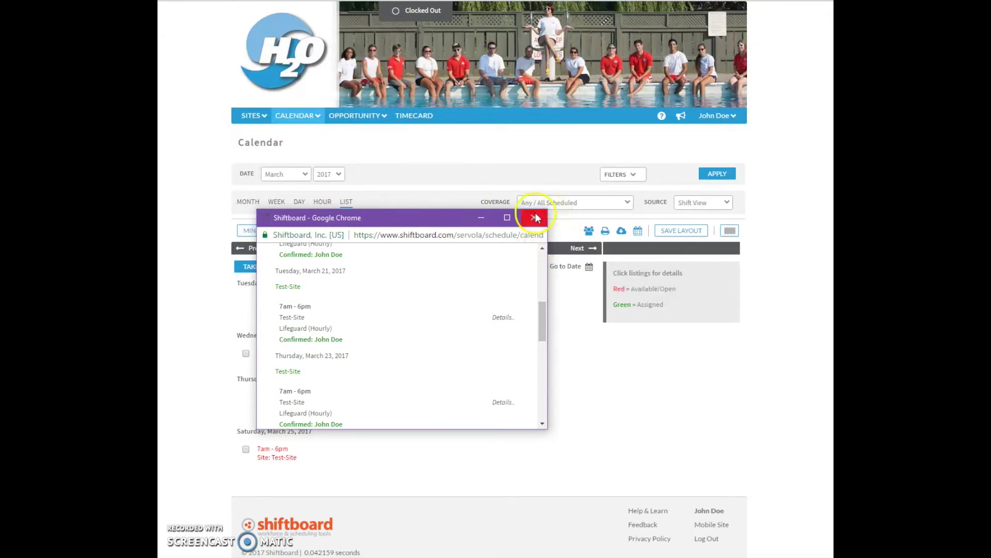
{"action": "left_click", "coordinate": [534, 218]}
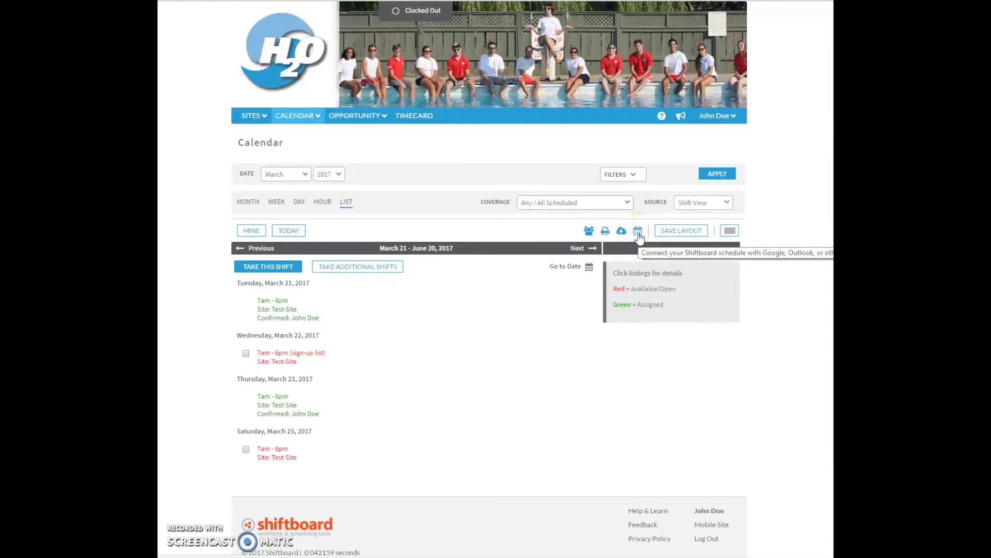
Show the schedule in the weekly Time View and in the monthly view.
{"action": "left_click", "coordinate": [278, 206]}
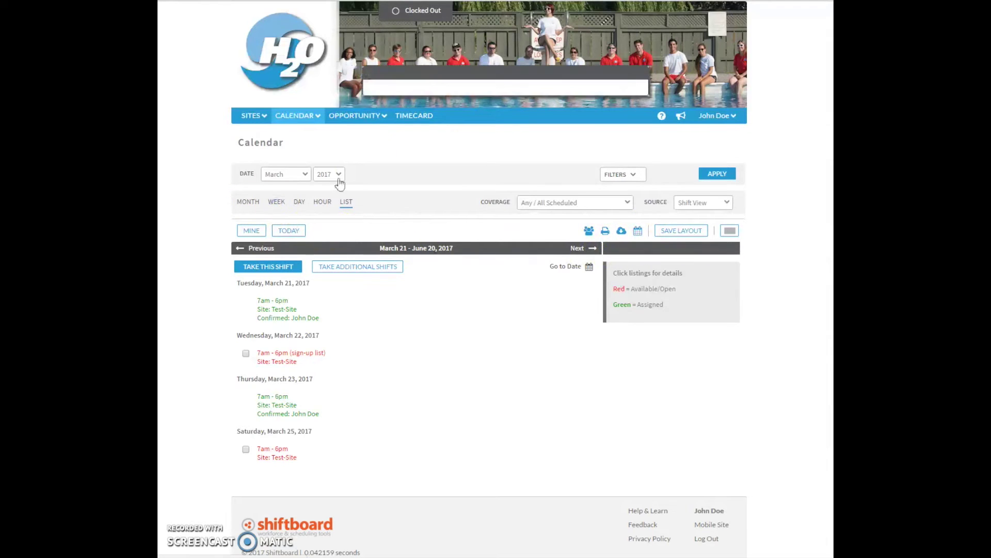
{"action": "left_click", "coordinate": [376, 117]}
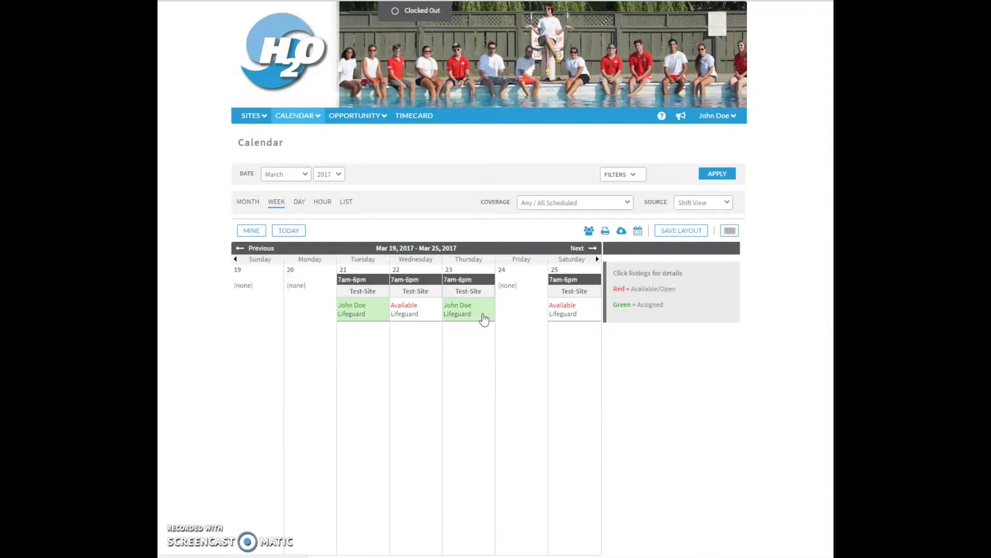
{"action": "left_click", "coordinate": [248, 202]}
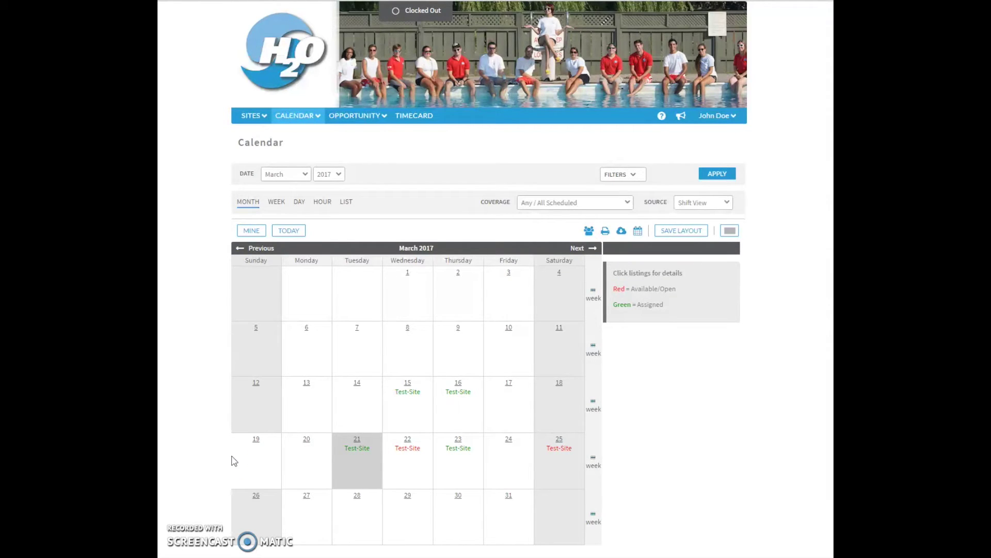
Open the Test-Site page from the details of the March 23 shift and check the site's Filebox.
{"action": "left_click", "coordinate": [458, 449]}
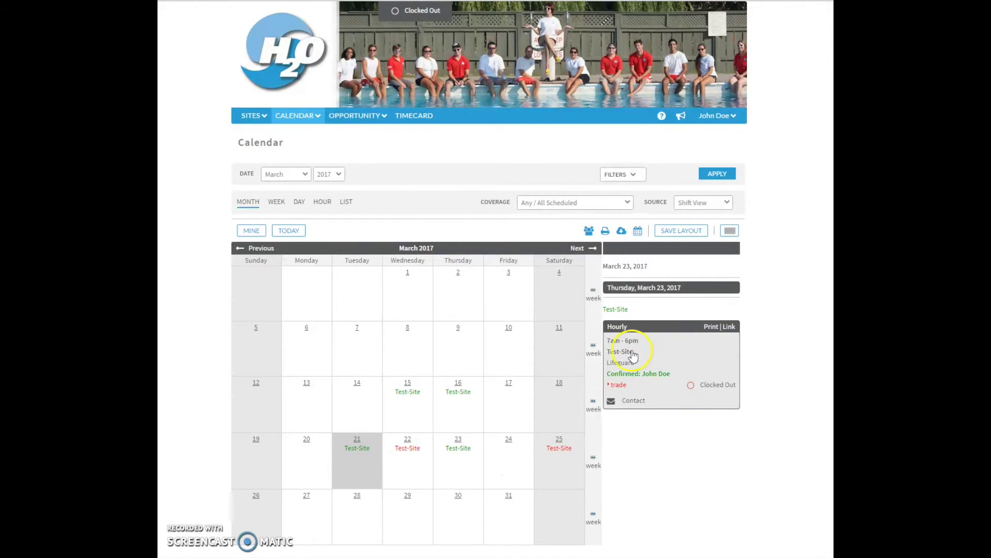
{"action": "left_click", "coordinate": [628, 353]}
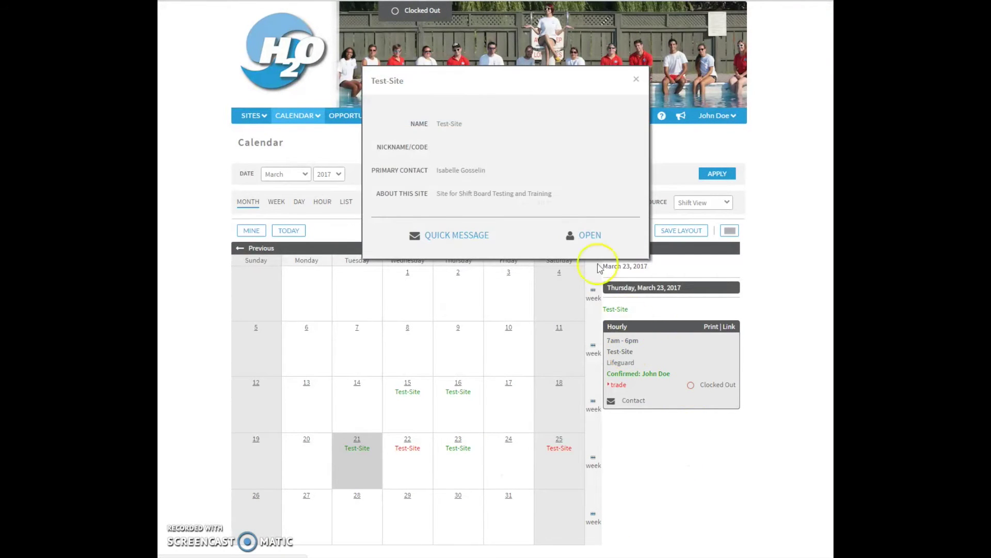
{"action": "left_click", "coordinate": [594, 239]}
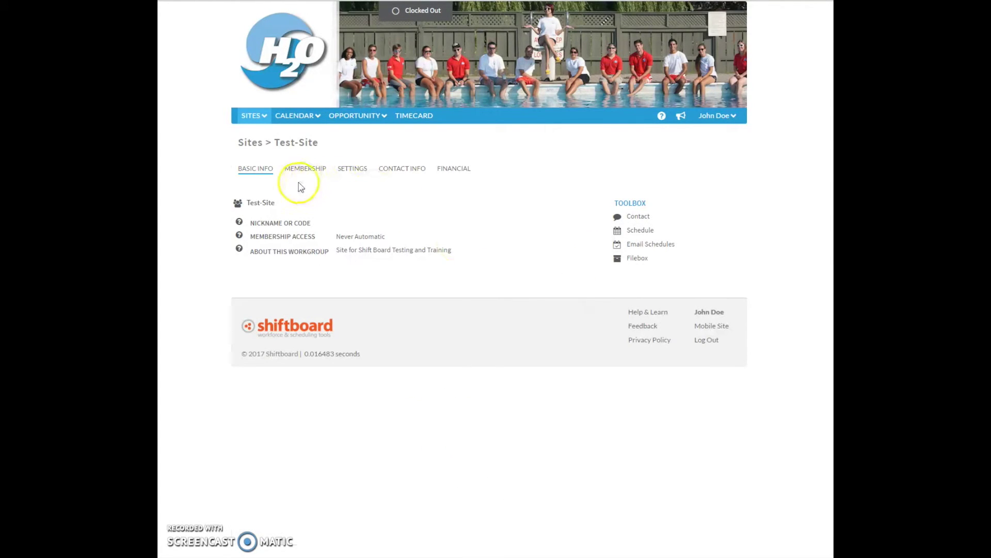
{"action": "left_click", "coordinate": [642, 261]}
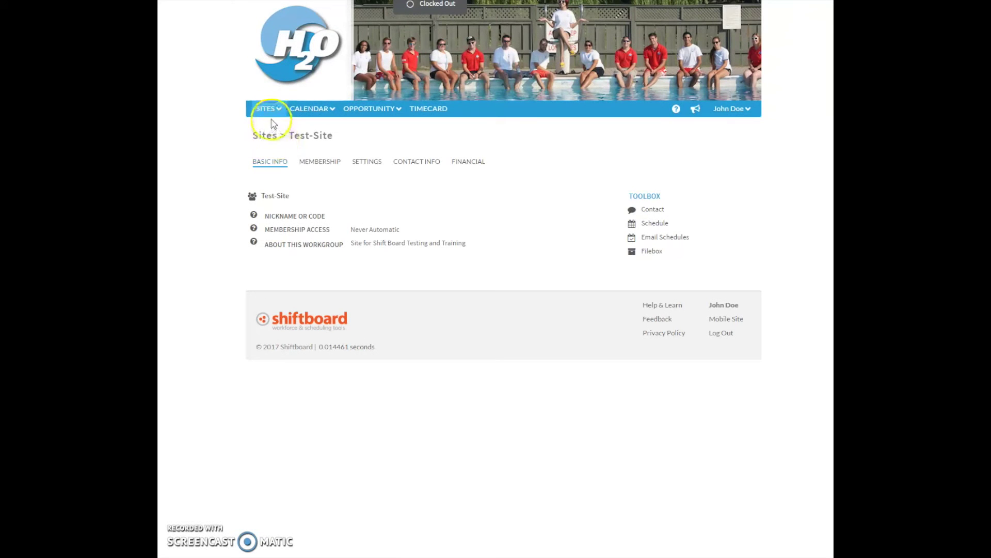
Take the open 7am - 6pm Lifeguard shift at Test-Site on March 25, 2017 from the monthly schedule and confirm the time.
{"action": "left_click", "coordinate": [308, 108]}
{"action": "left_click", "coordinate": [310, 123]}
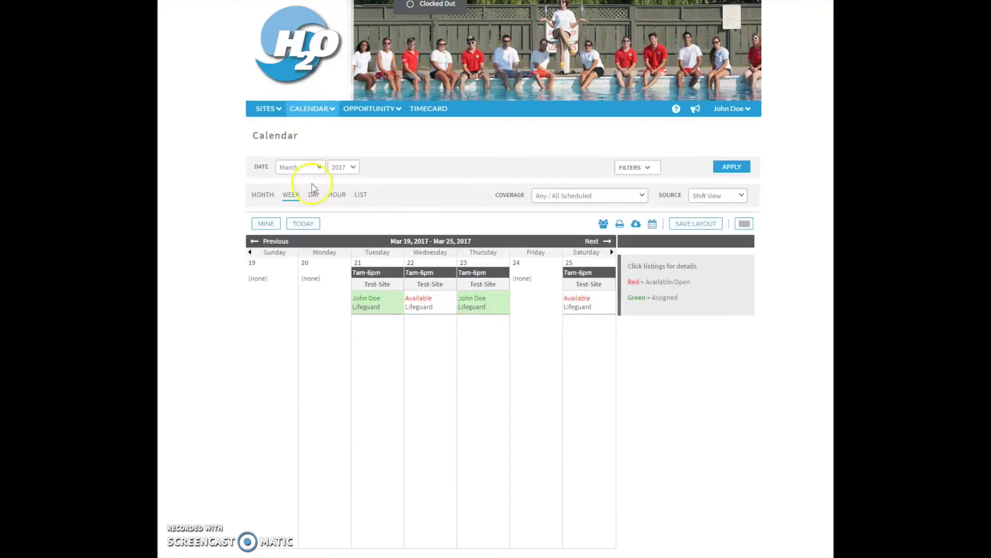
{"action": "left_click", "coordinate": [270, 197]}
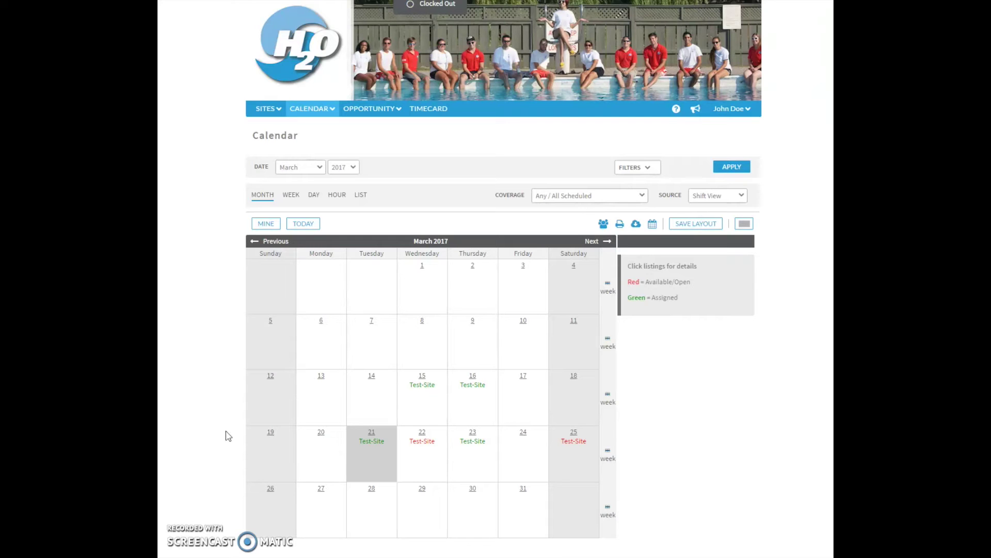
{"action": "left_click", "coordinate": [575, 440]}
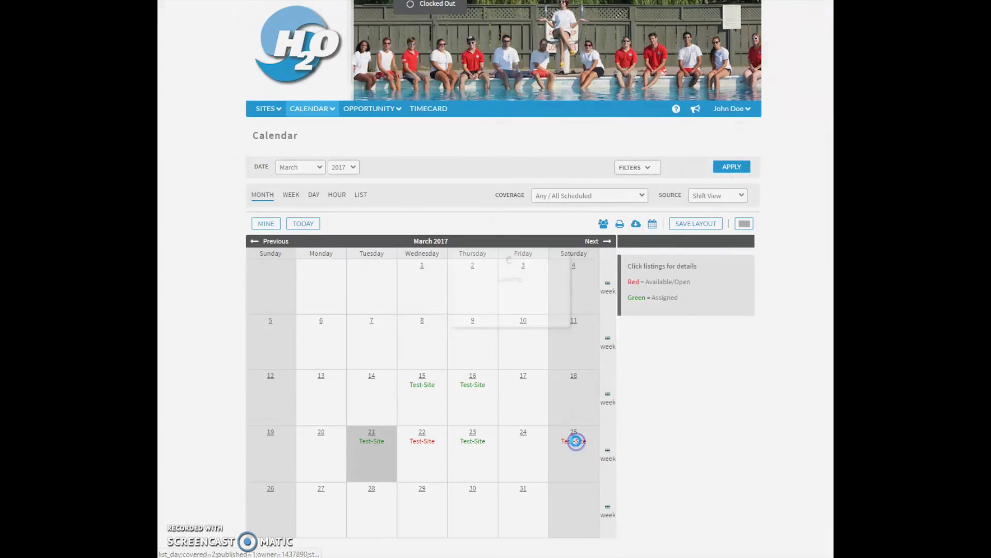
{"action": "left_click", "coordinate": [668, 380]}
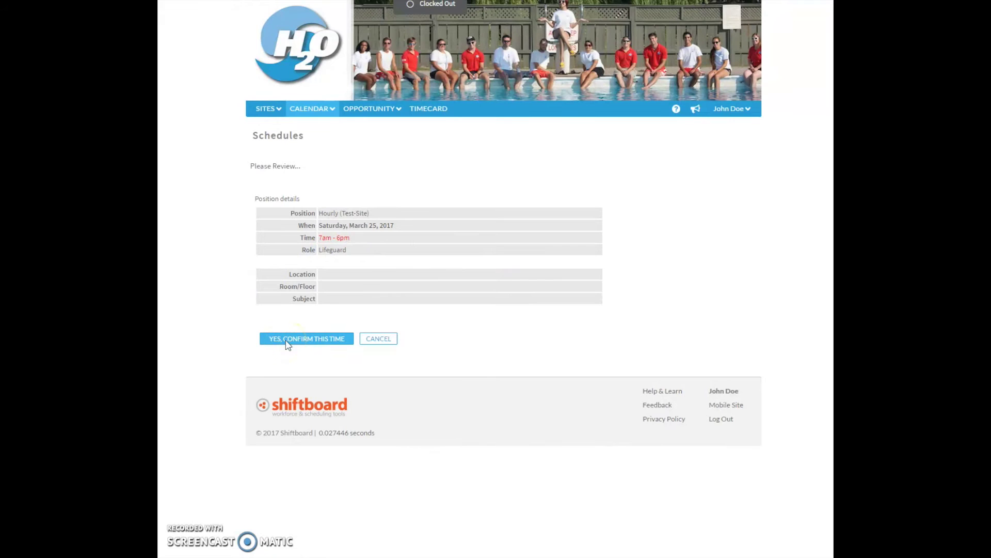
{"action": "left_click", "coordinate": [287, 340]}
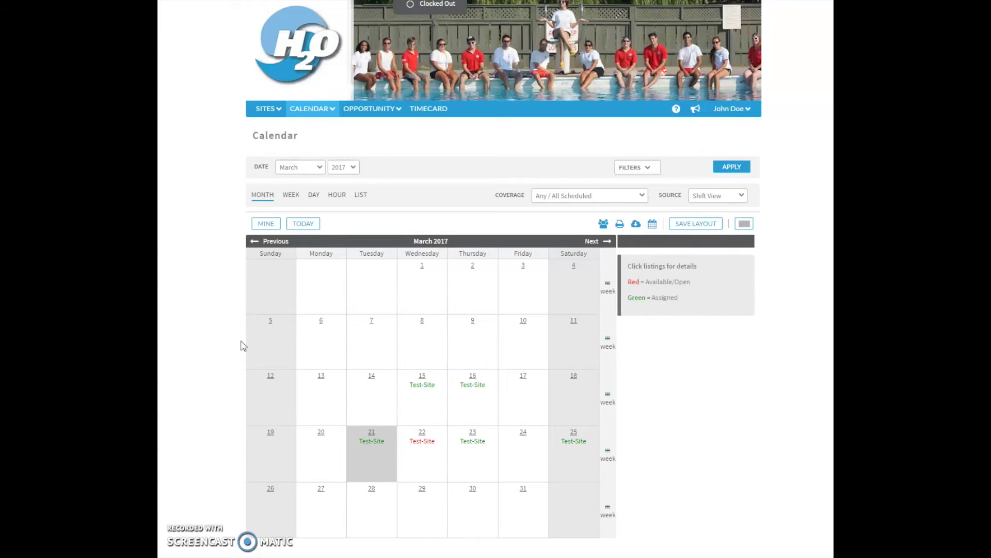
Open the monthly calendar of sign-up list shifts.
{"action": "left_click", "coordinate": [215, 344]}
{"action": "left_click", "coordinate": [211, 254]}
{"action": "left_click", "coordinate": [328, 108]}
{"action": "left_click", "coordinate": [327, 136]}
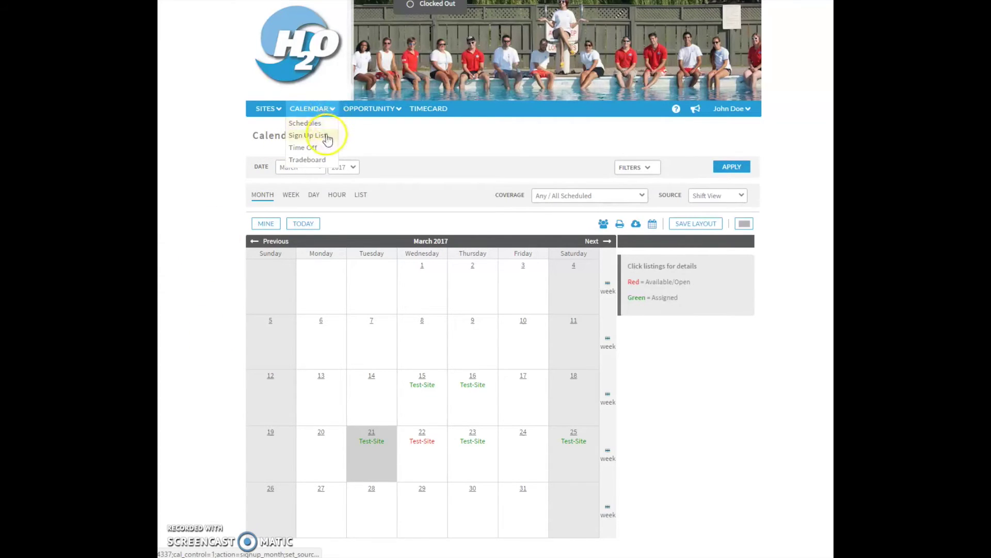
{"action": "left_click", "coordinate": [201, 227]}
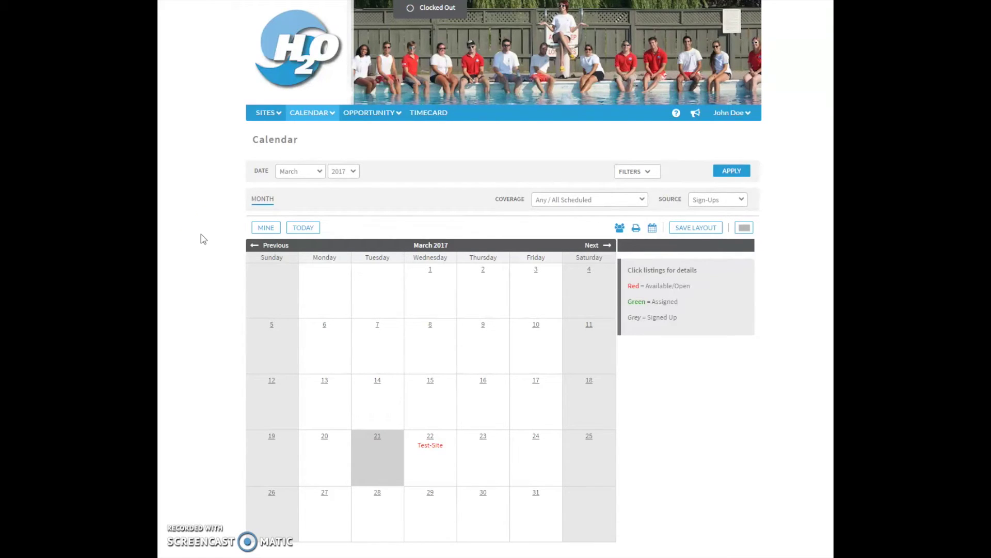
Sign up for the March 22 Lifeguard shift at Test-Site through its sign-up list, leaving the message empty.
{"action": "left_click", "coordinate": [427, 447]}
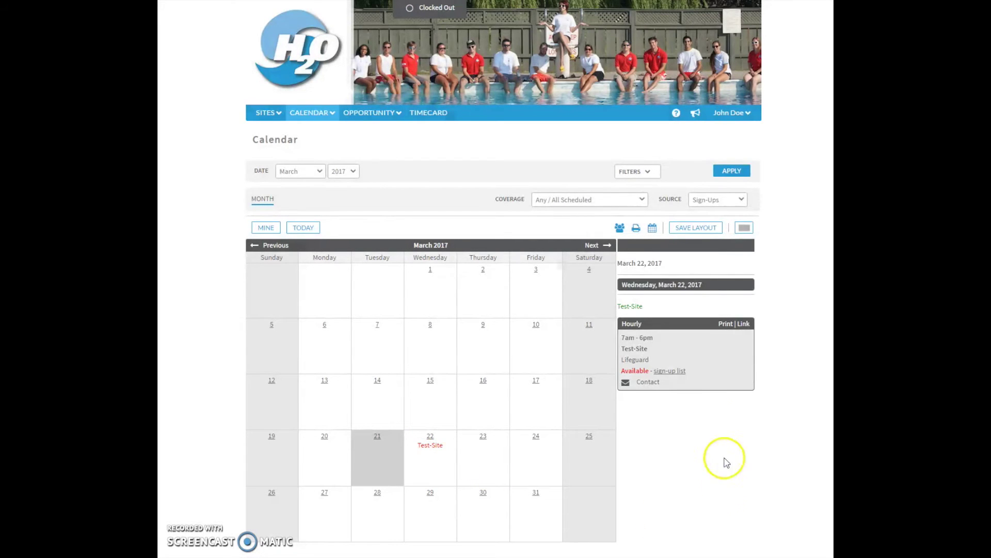
{"action": "left_click", "coordinate": [678, 375]}
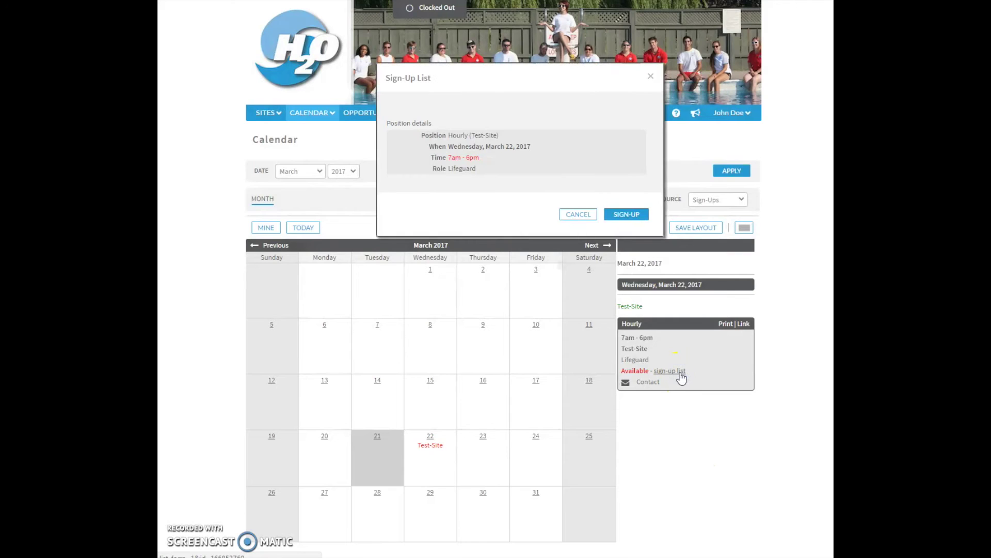
{"action": "left_click", "coordinate": [638, 215]}
{"action": "left_click", "coordinate": [403, 156]}
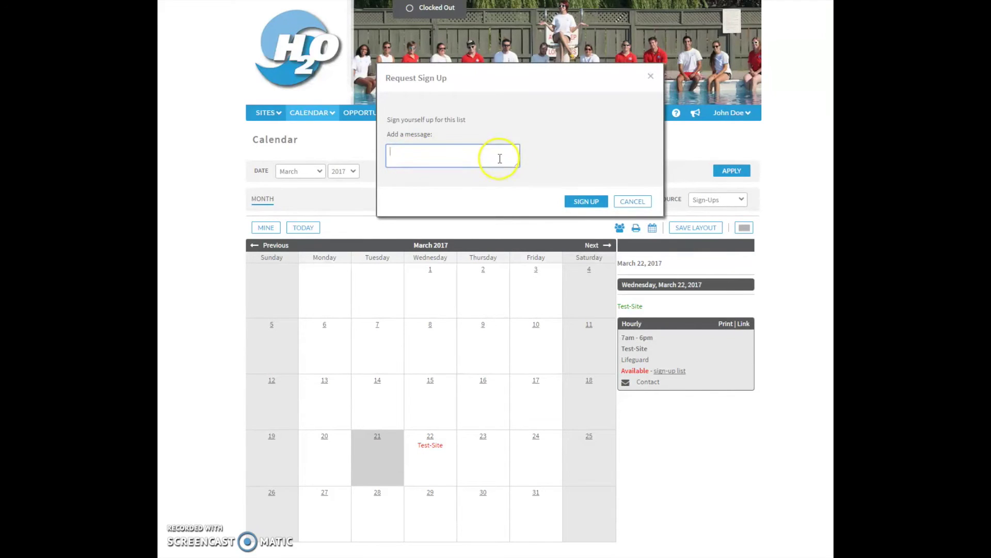
{"action": "left_click", "coordinate": [578, 203]}
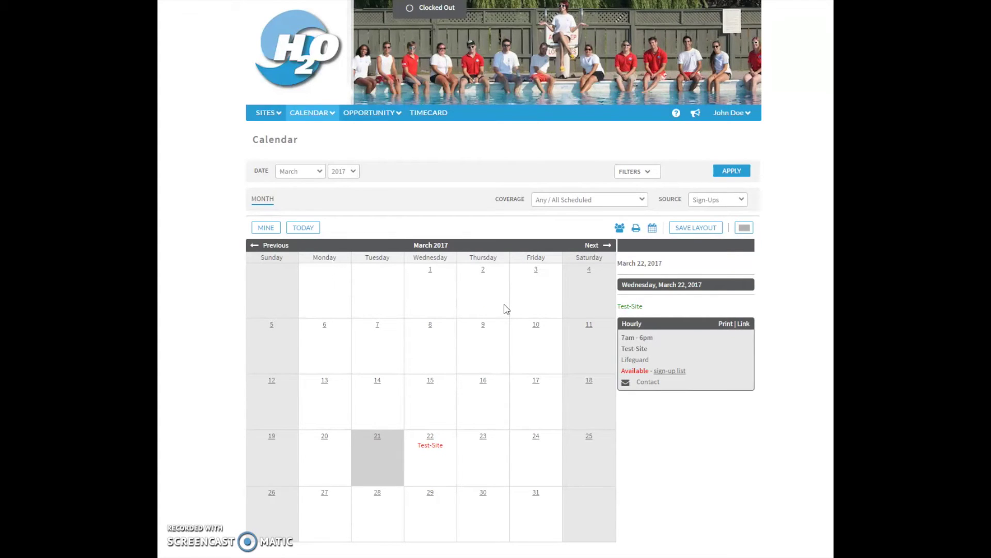
Submit an unpaid Vacation time-off request for anytime on March 21, 2017, leaving the summary and notes empty.
{"action": "left_click", "coordinate": [330, 114]}
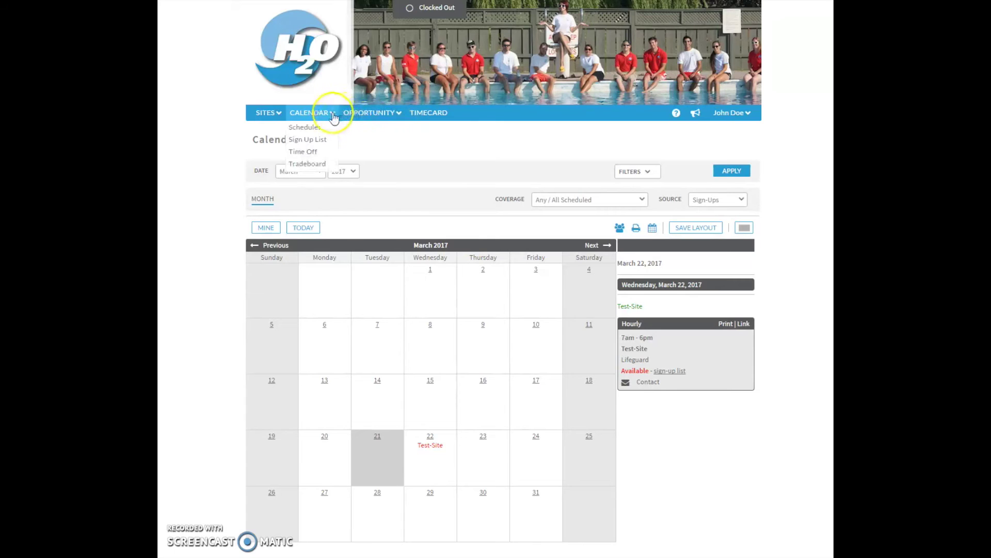
{"action": "left_click", "coordinate": [314, 154]}
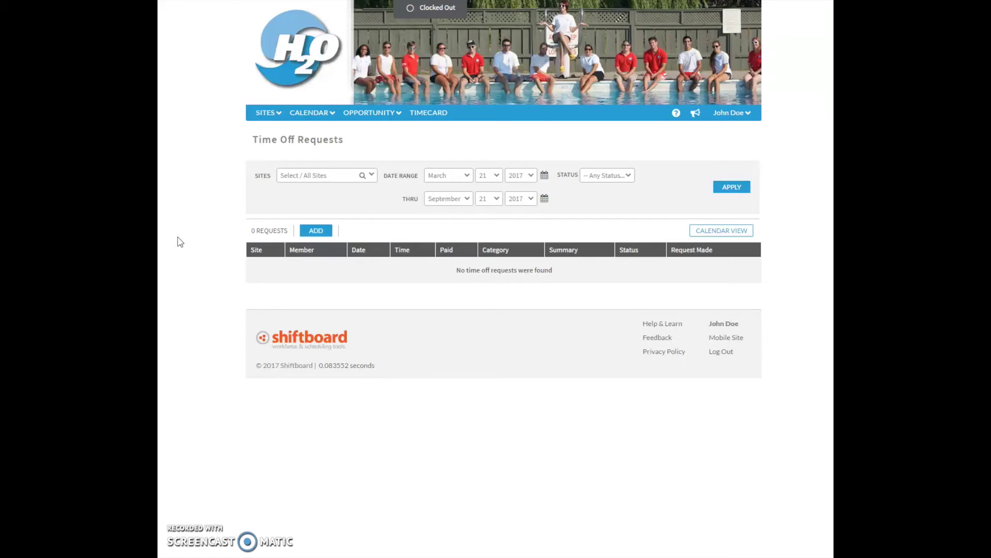
{"action": "left_click", "coordinate": [317, 231]}
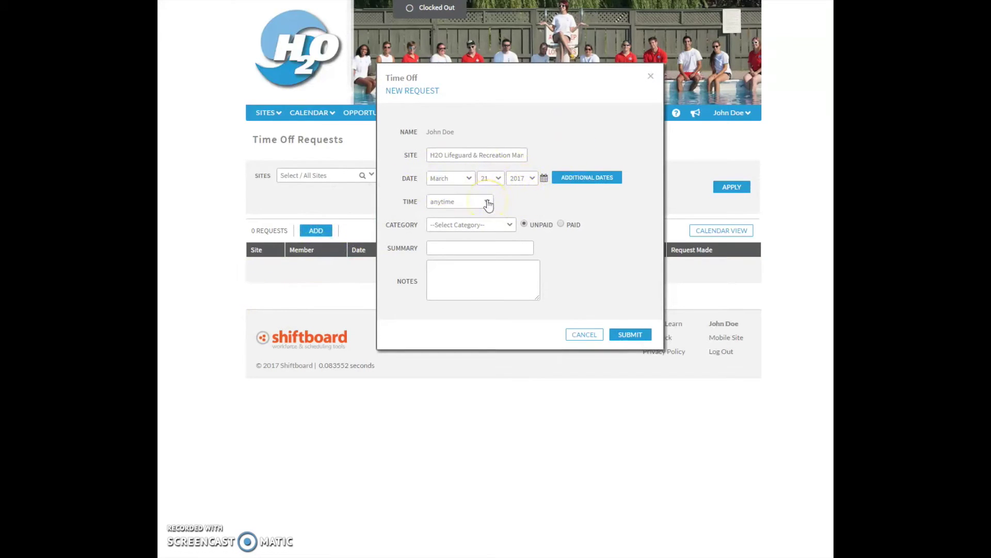
{"action": "left_click", "coordinate": [492, 228]}
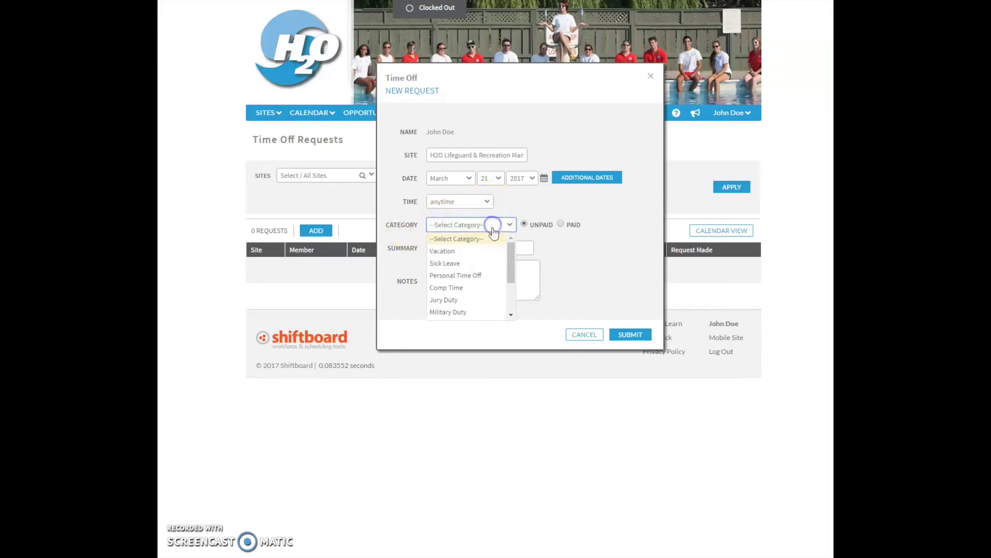
{"action": "left_click", "coordinate": [454, 250]}
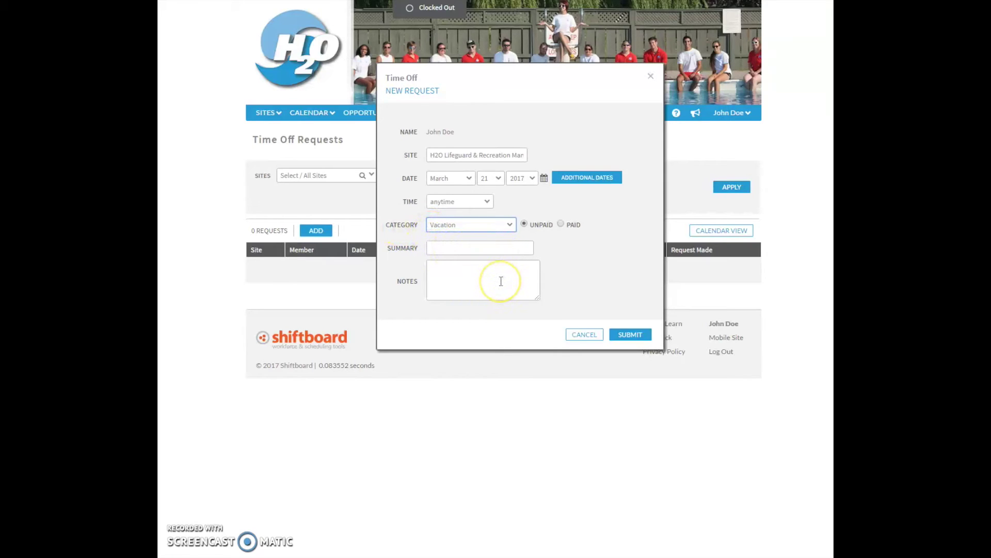
{"action": "left_click", "coordinate": [626, 336]}
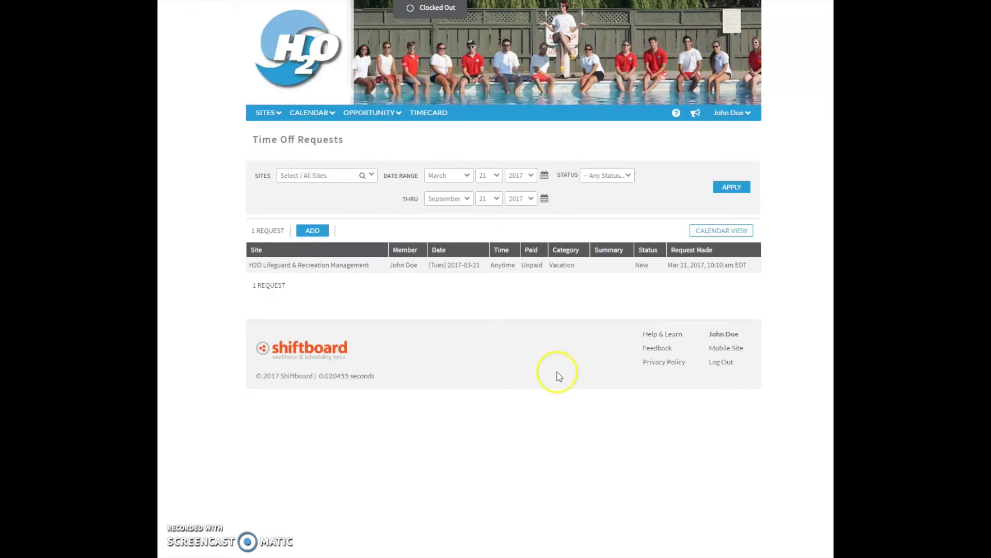
Open the Tradeboard and review the shifts offered for trade.
{"action": "left_click", "coordinate": [310, 113]}
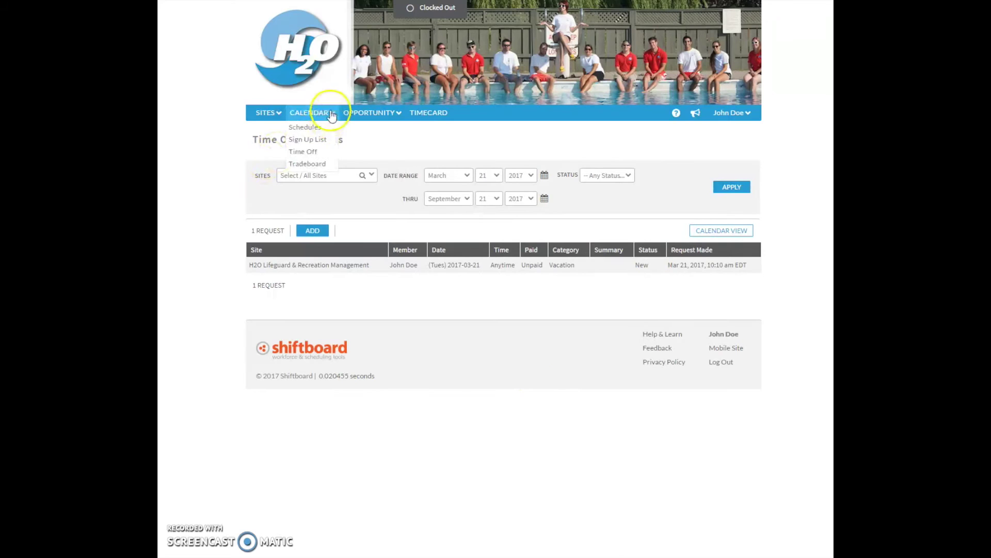
{"action": "left_click", "coordinate": [320, 163]}
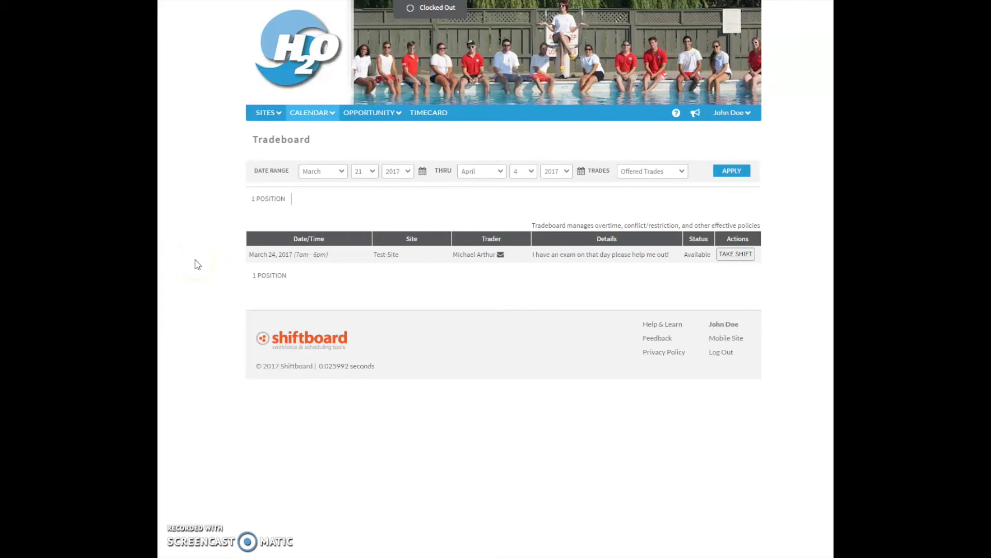
{"action": "left_click", "coordinate": [372, 113]}
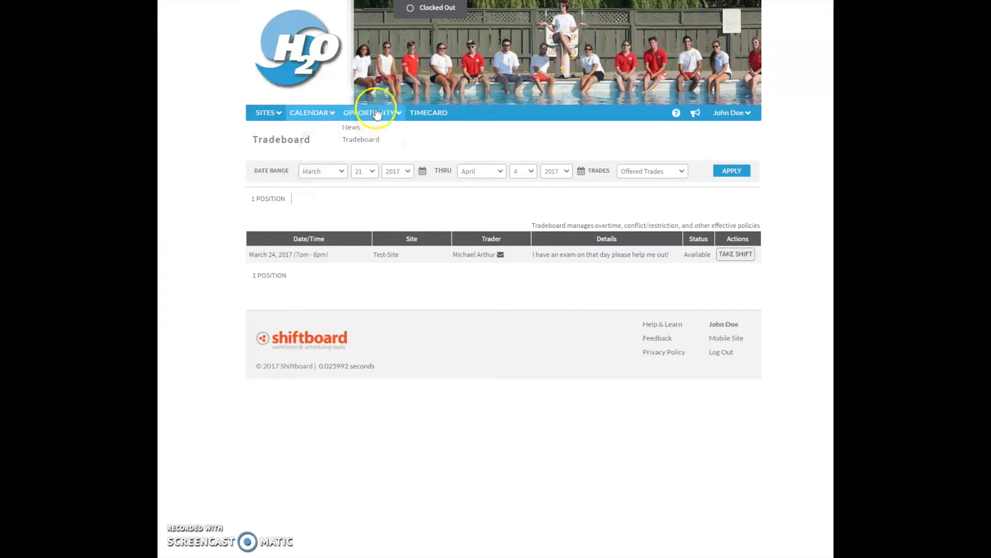
{"action": "left_click", "coordinate": [384, 142]}
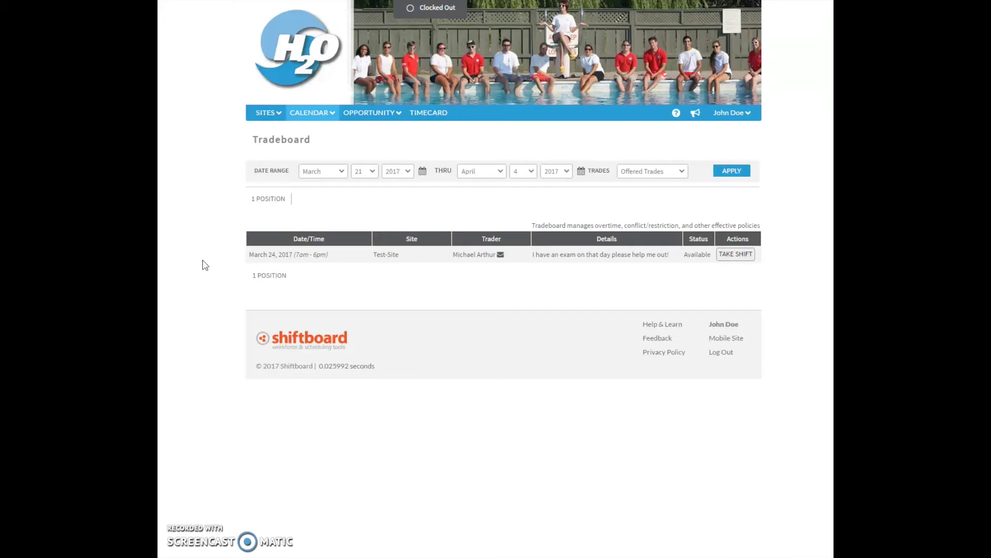
Offer the March 23 Lifeguard shift at Test-Site for trade with the note "i have an exam please help".
{"action": "mouse_move", "coordinate": [310, 110]}
{"action": "left_click", "coordinate": [319, 127]}
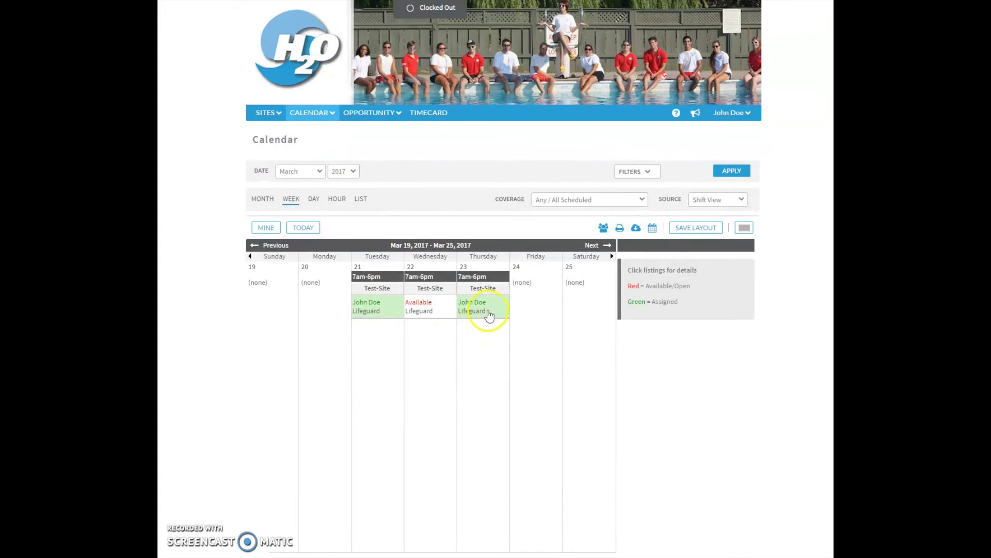
{"action": "left_click", "coordinate": [479, 308]}
{"action": "left_click", "coordinate": [633, 372]}
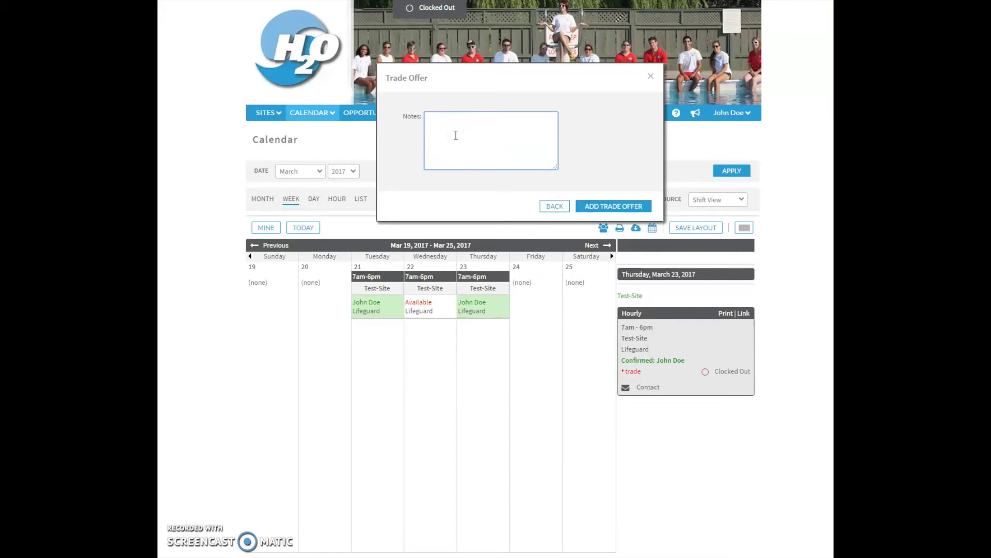
{"action": "type", "text": "i have an exam please help"}
{"action": "left_click", "coordinate": [602, 208]}
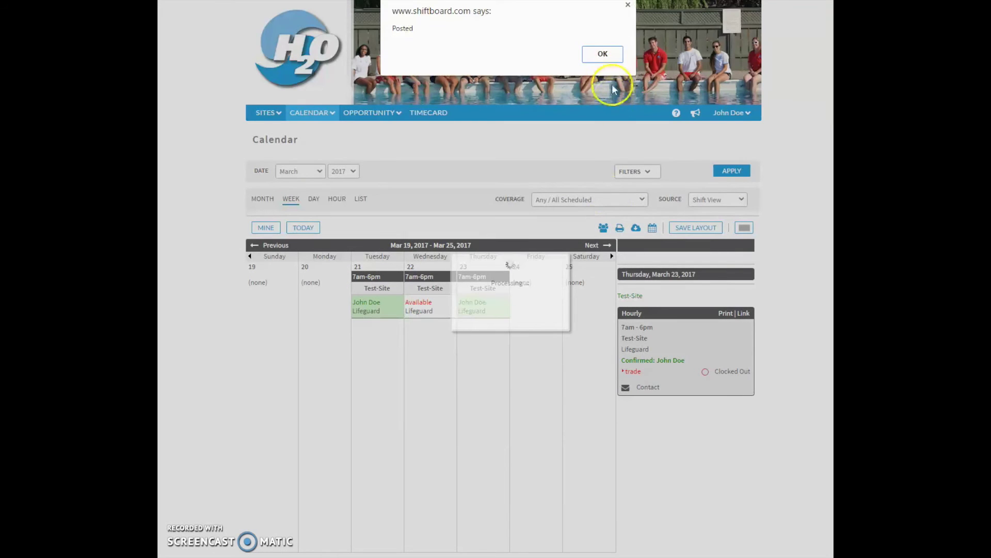
{"action": "left_click", "coordinate": [603, 54]}
Take the March 24, 2017 7am - 6pm Test-Site shift offered on the Tradeboard.
{"action": "left_click", "coordinate": [310, 113]}
{"action": "left_click", "coordinate": [324, 162]}
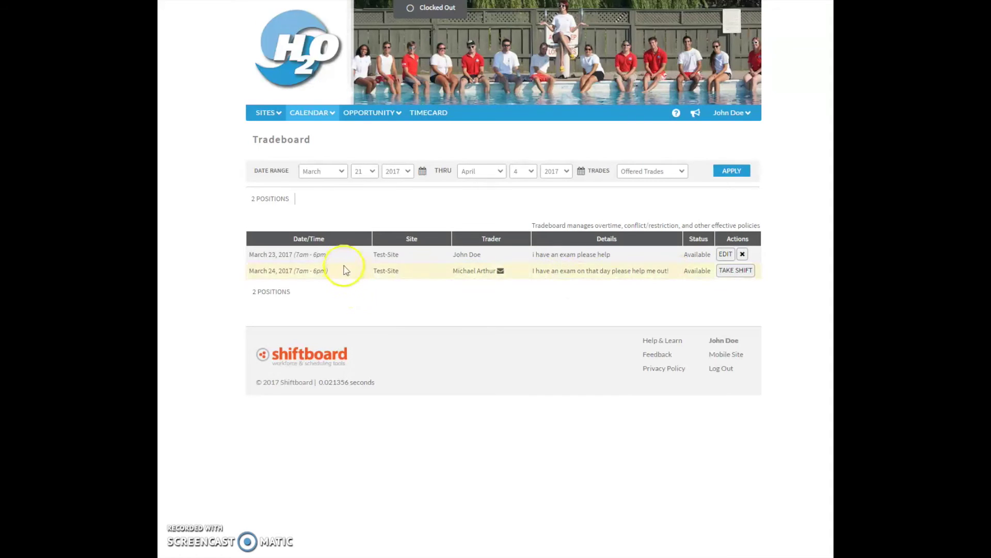
{"action": "left_click", "coordinate": [727, 272]}
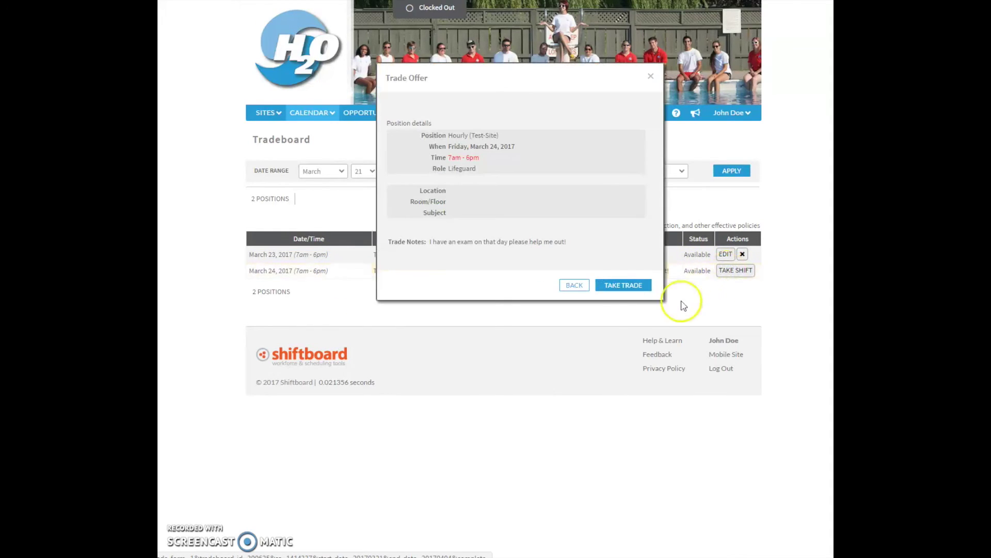
{"action": "left_click", "coordinate": [624, 285]}
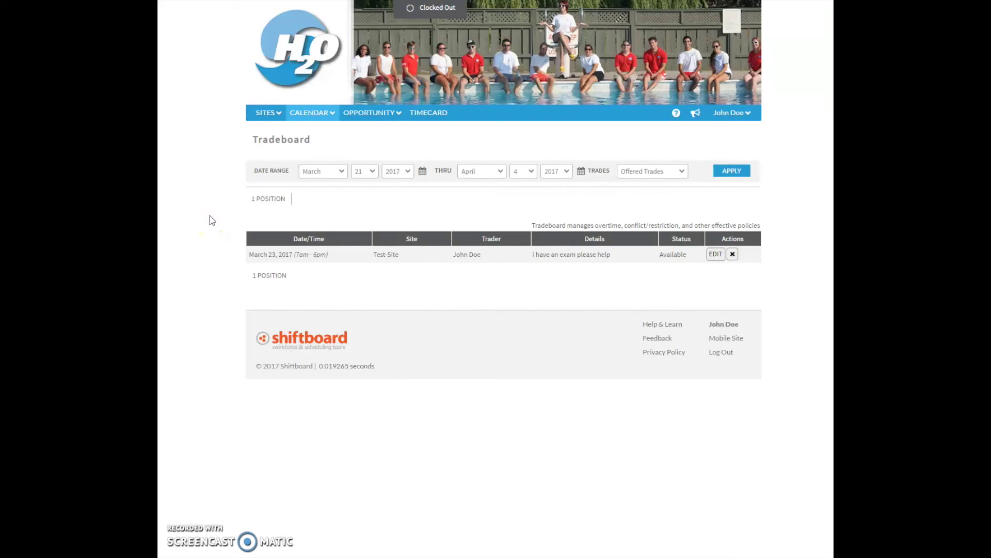
Read the recent updates on the News page and return to the Tradeboard.
{"action": "mouse_move", "coordinate": [387, 120]}
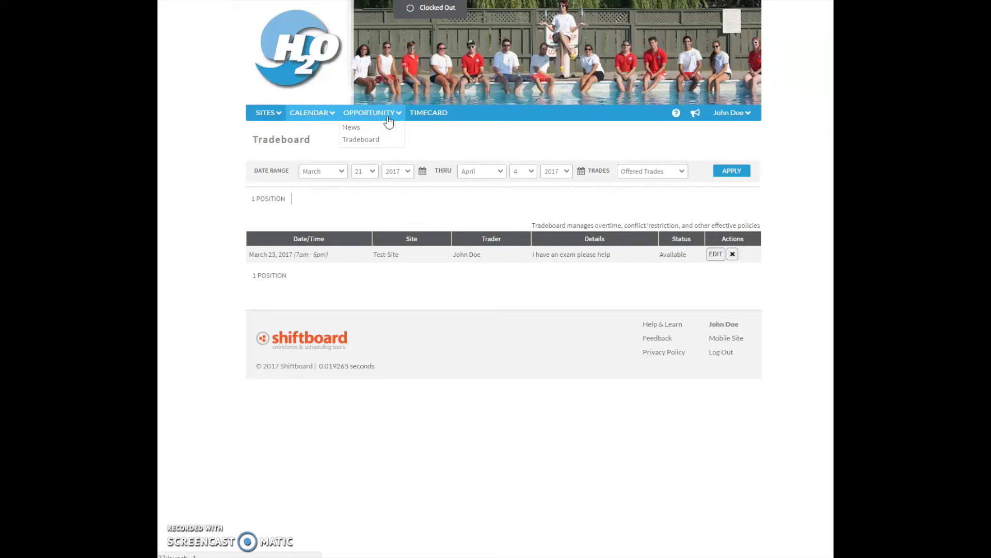
{"action": "left_click", "coordinate": [388, 128]}
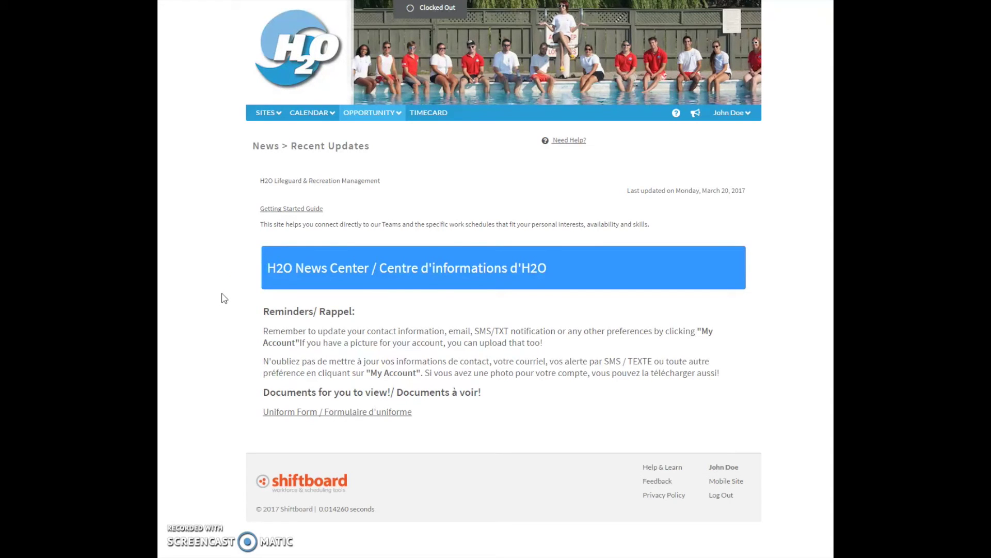
{"action": "mouse_move", "coordinate": [377, 115]}
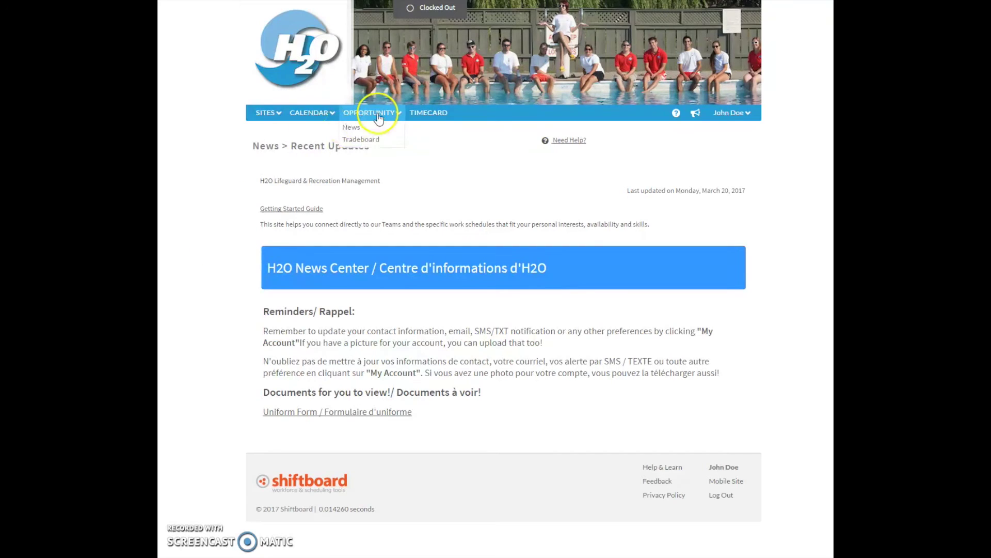
{"action": "left_click", "coordinate": [382, 140]}
{"action": "mouse_move", "coordinate": [322, 116]}
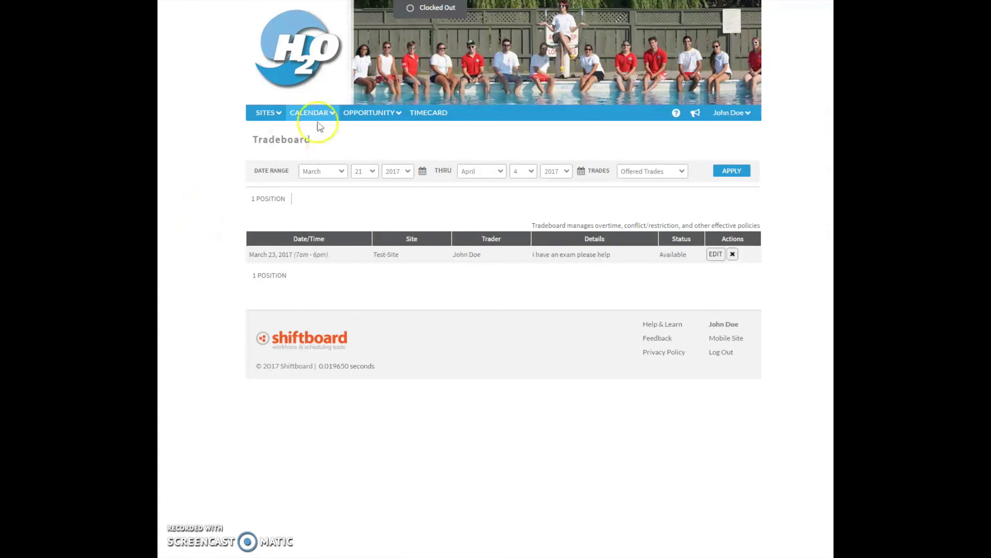
List the unprocessed timecards for all sites from February 19 to March 21, 2017.
{"action": "left_click", "coordinate": [424, 112]}
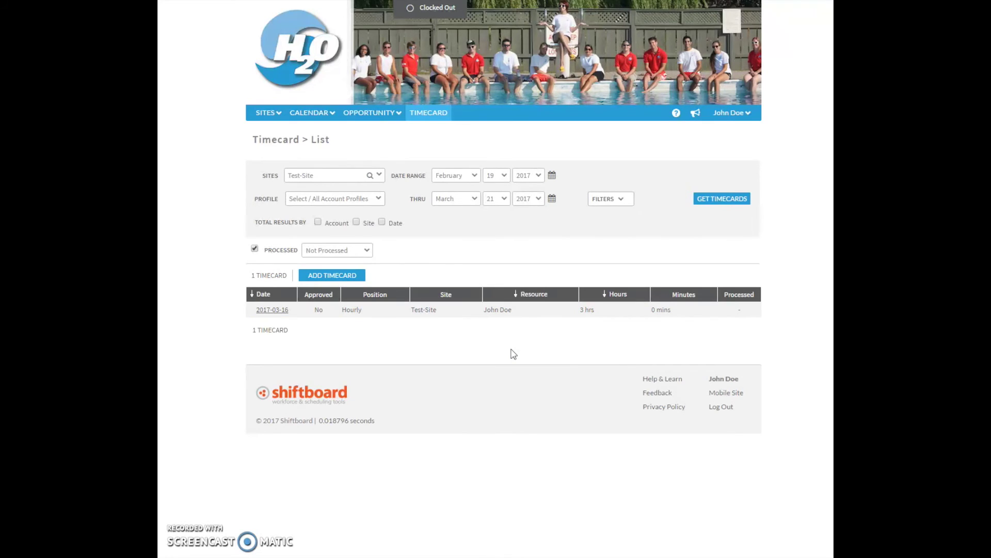
{"action": "left_click", "coordinate": [368, 178]}
{"action": "left_click", "coordinate": [339, 175]}
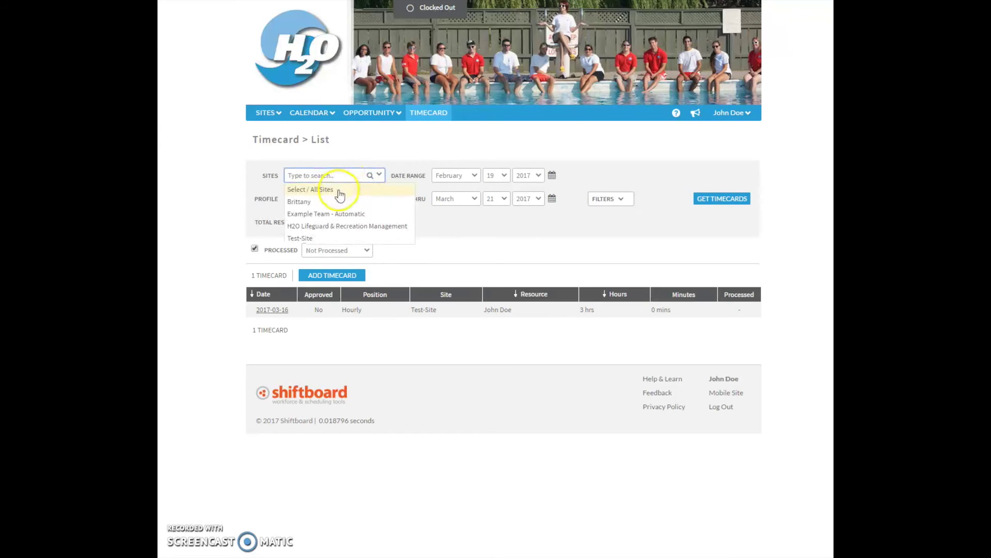
{"action": "left_click", "coordinate": [339, 190]}
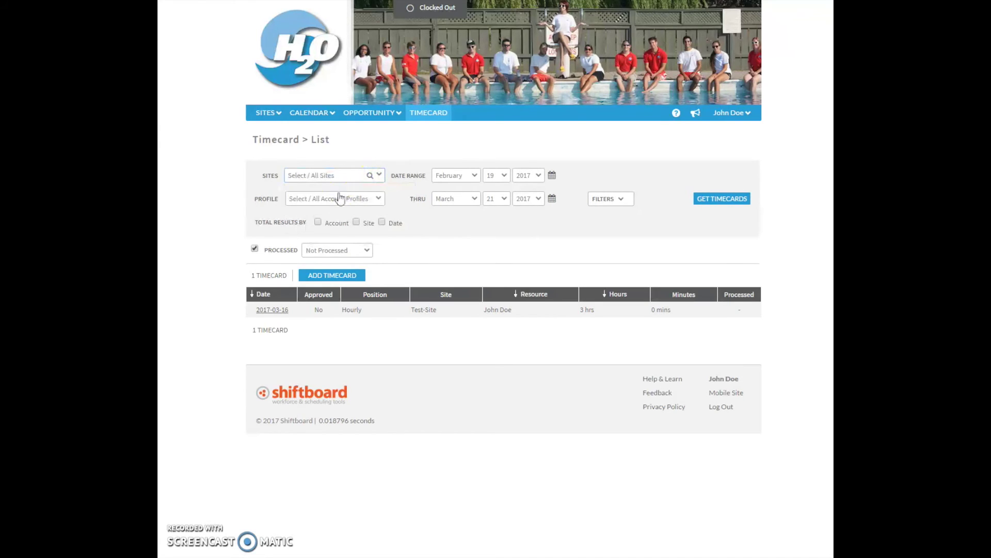
{"action": "left_click", "coordinate": [724, 199]}
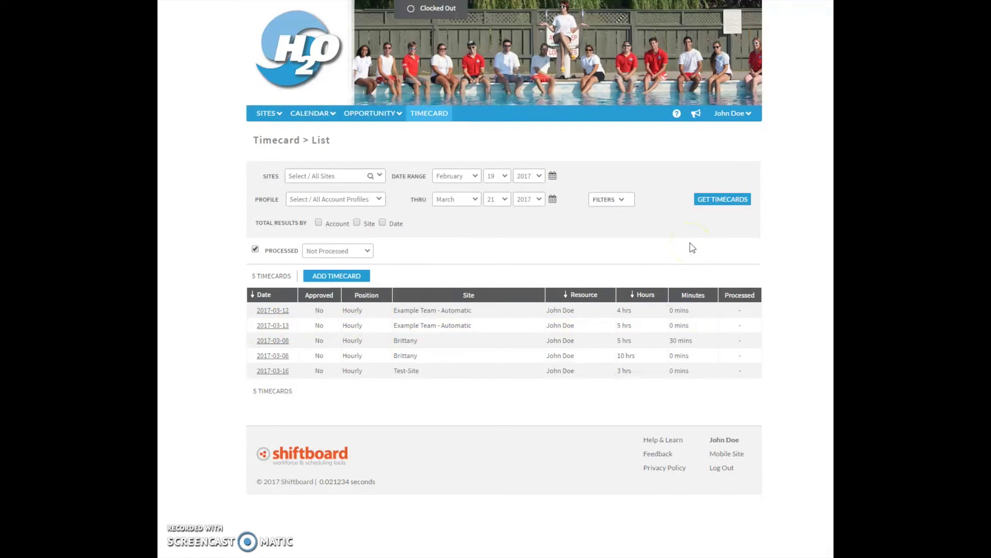
Correct the last digit of the home phone number in the account's contact info and save the update.
{"action": "left_click", "coordinate": [730, 113]}
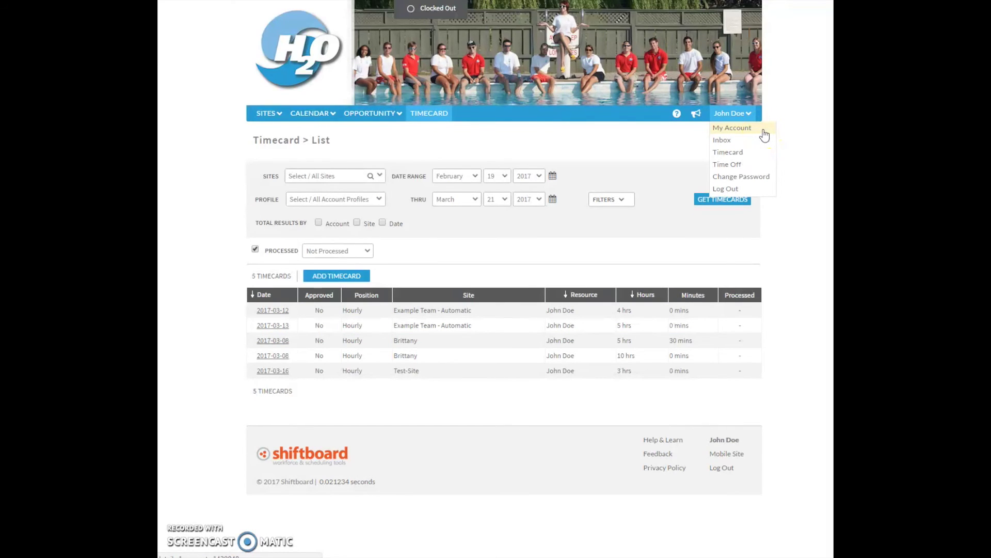
{"action": "left_click", "coordinate": [768, 145]}
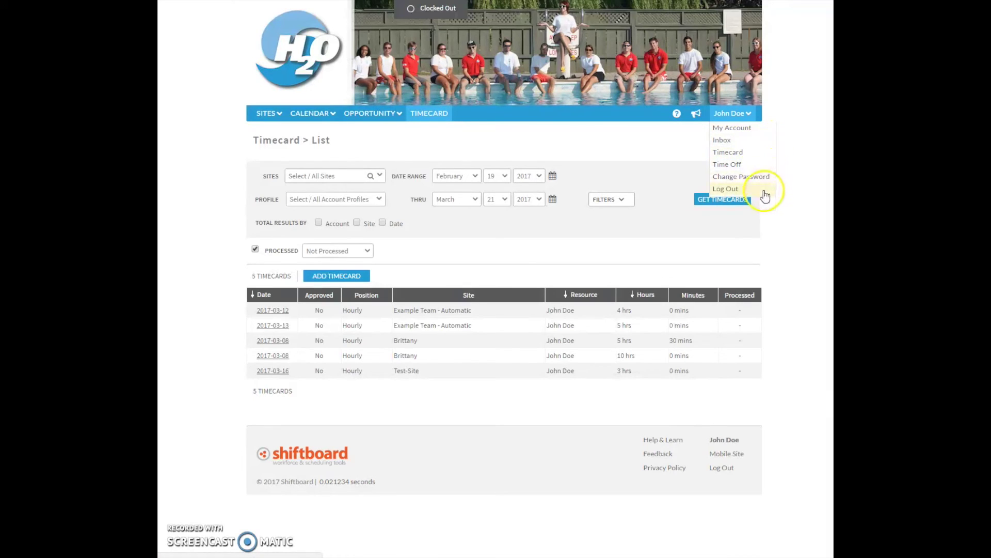
{"action": "left_click", "coordinate": [749, 135]}
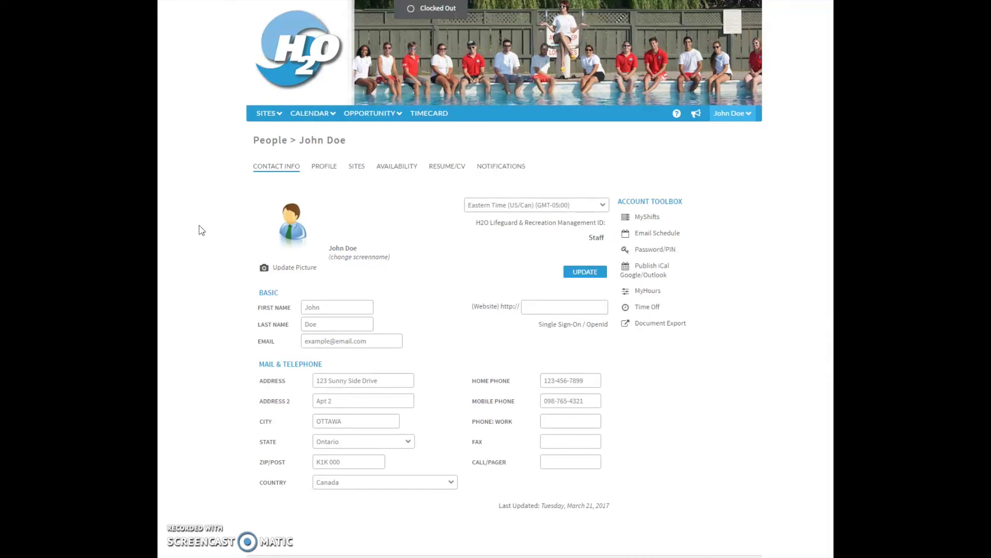
{"action": "left_click", "coordinate": [591, 381]}
{"action": "key", "text": "BackSpace"}
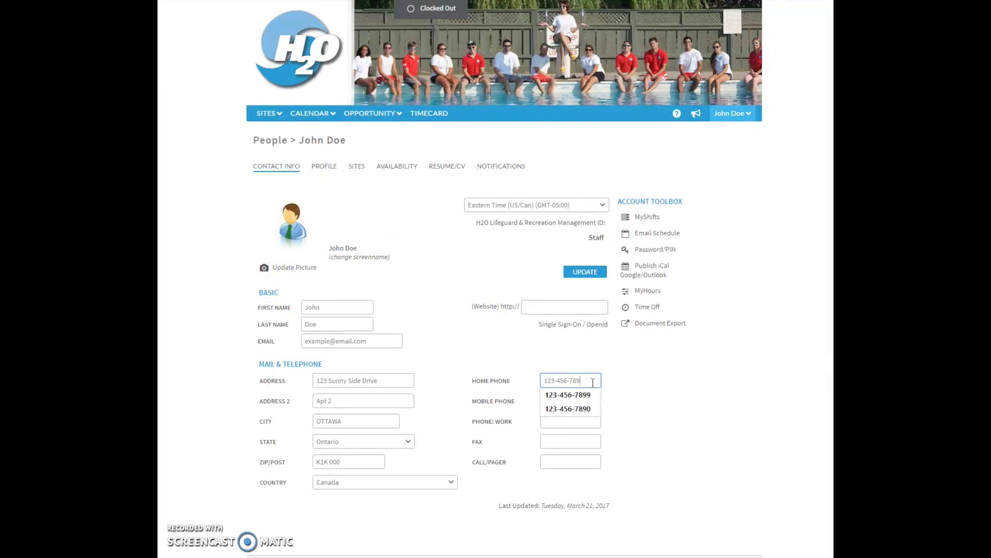
{"action": "type", "text": "0"}
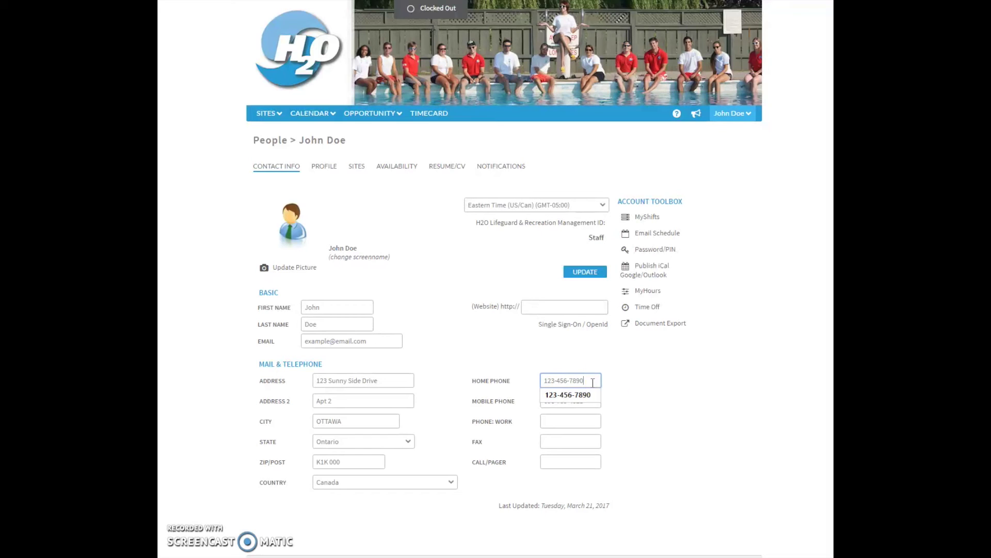
{"action": "left_click", "coordinate": [584, 273]}
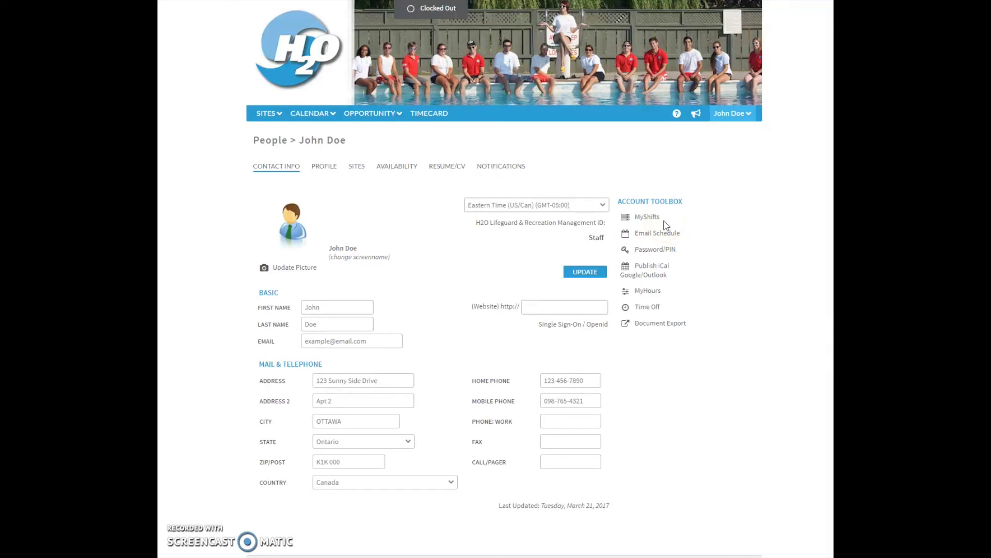
View the personal shift schedule for March 2017 from the account toolbox and close its window.
{"action": "left_click", "coordinate": [645, 218]}
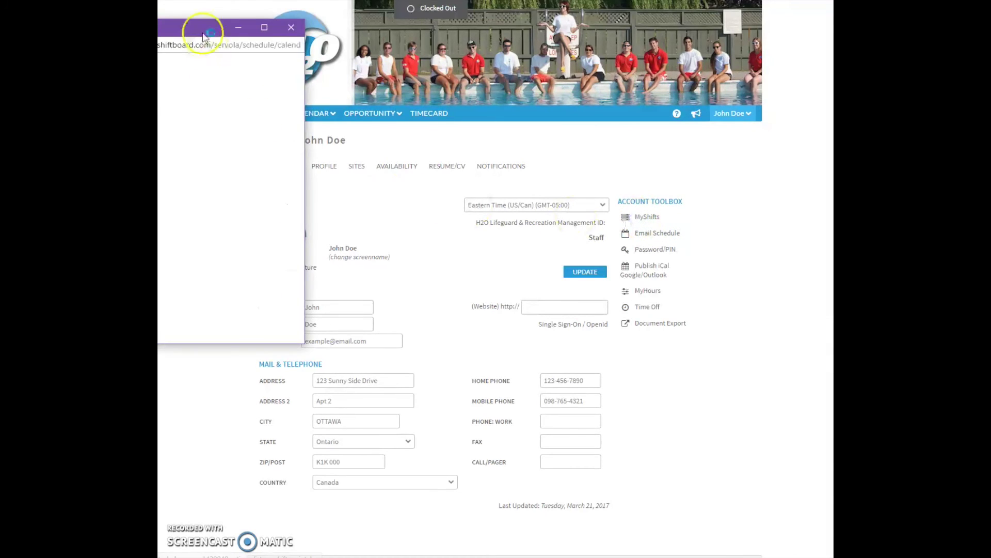
{"action": "left_click_drag", "start_coordinate": [203, 34], "coordinate": [491, 84]}
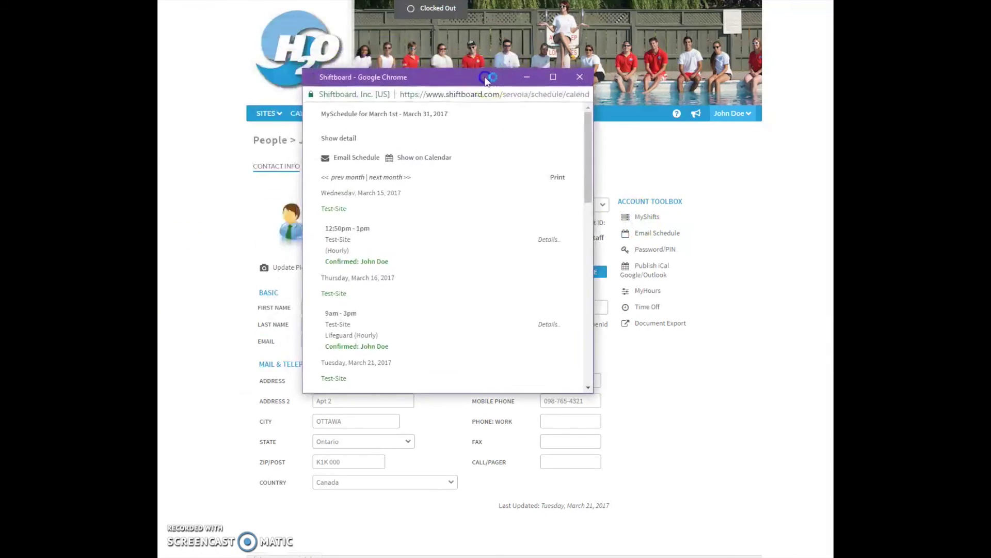
{"action": "left_click", "coordinate": [579, 77]}
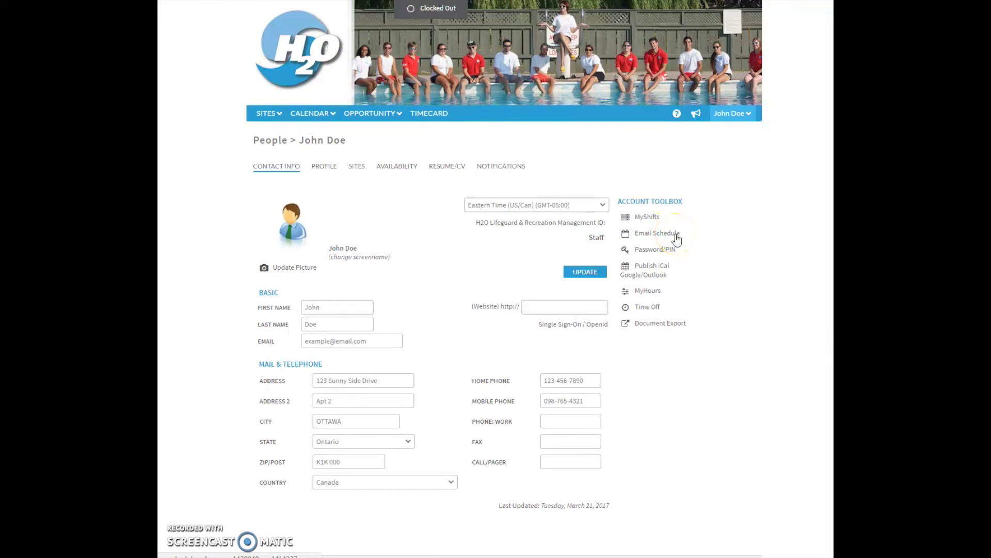
{"action": "left_click", "coordinate": [669, 249]}
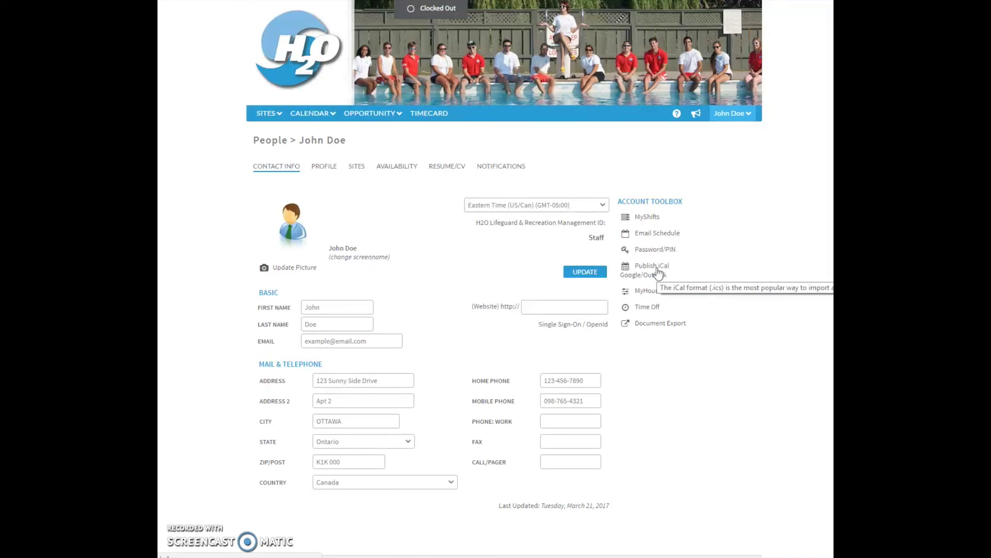
{"action": "left_click", "coordinate": [657, 291]}
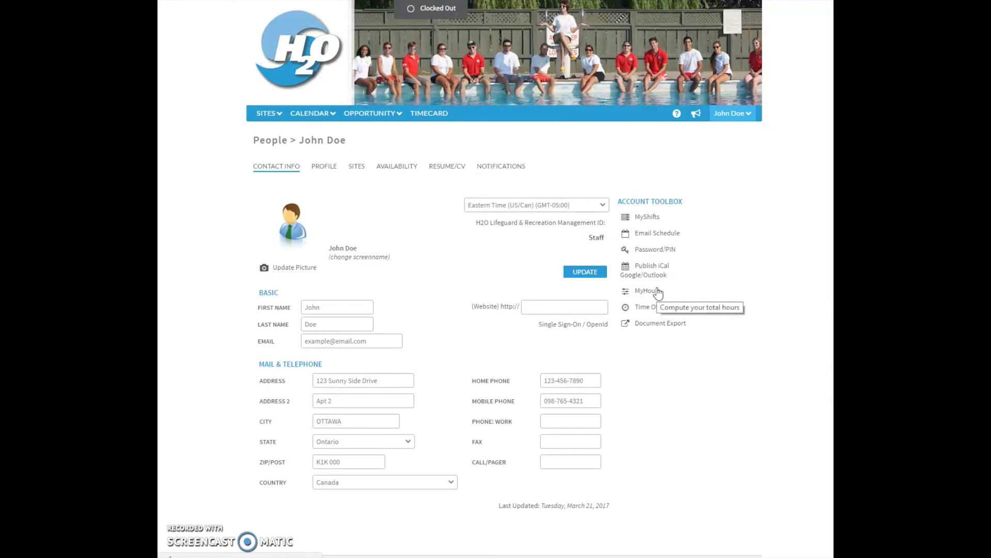
{"action": "left_click", "coordinate": [680, 320]}
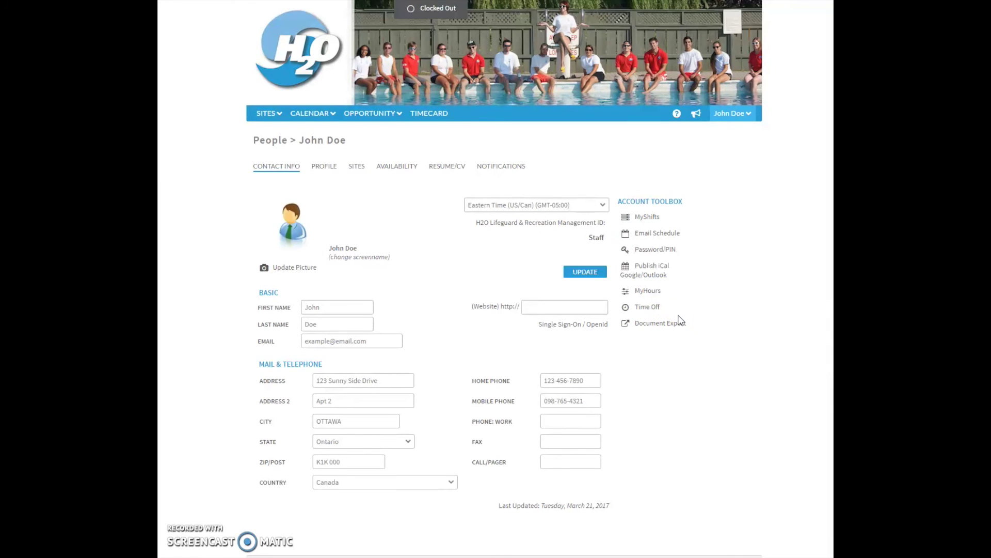
{"action": "left_click", "coordinate": [671, 332]}
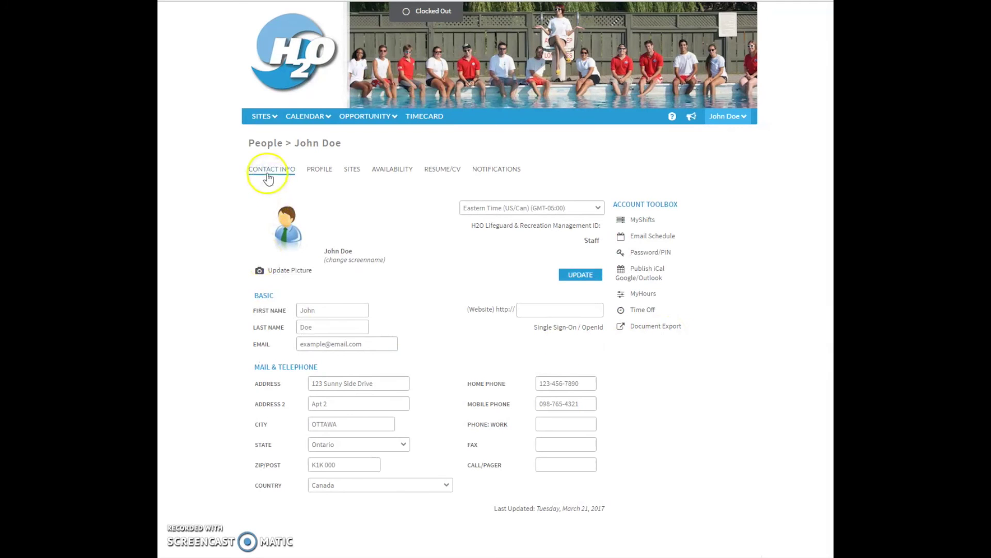
Review the account's profile information, its qualifications and emergency contact section, and the list of site memberships.
{"action": "left_click", "coordinate": [329, 171]}
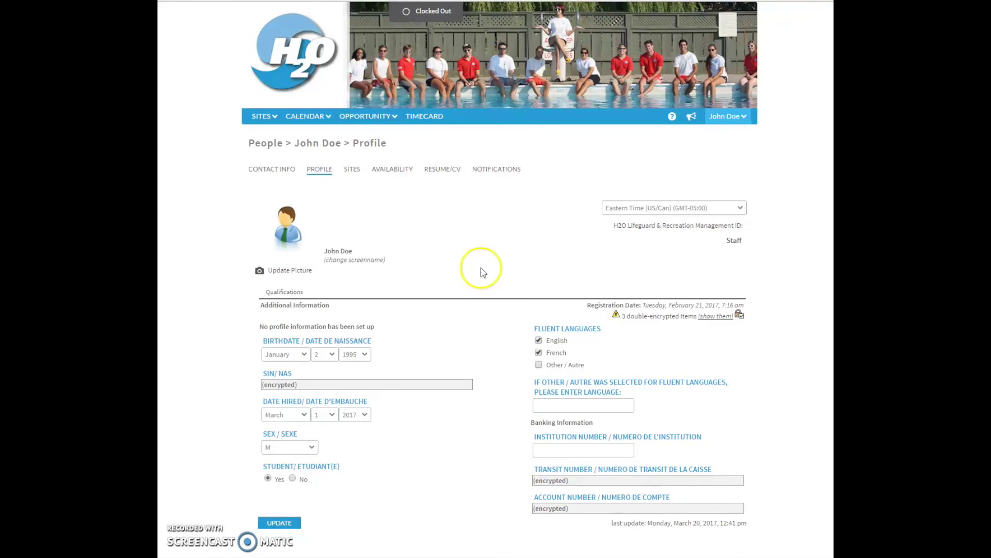
{"action": "left_click", "coordinate": [293, 296]}
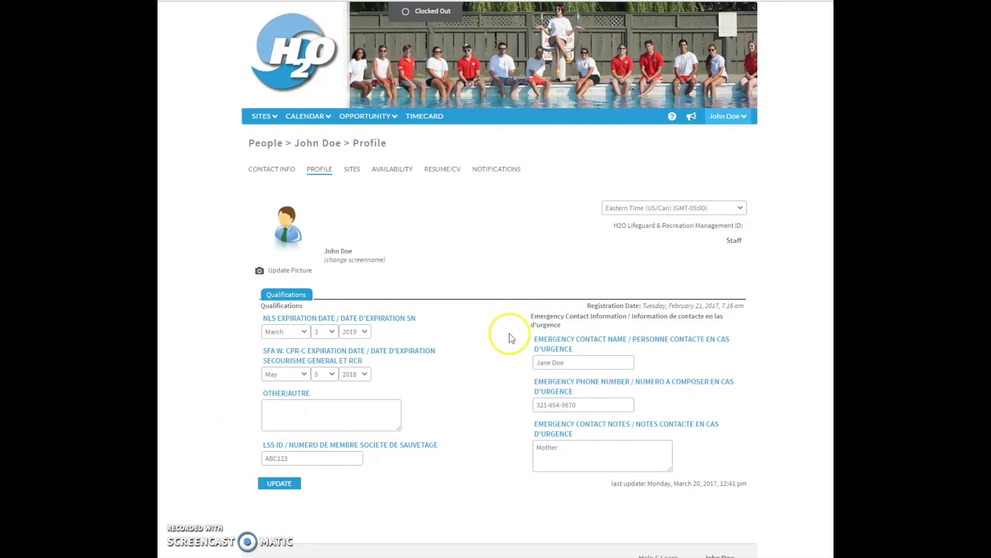
{"action": "left_click", "coordinate": [352, 170]}
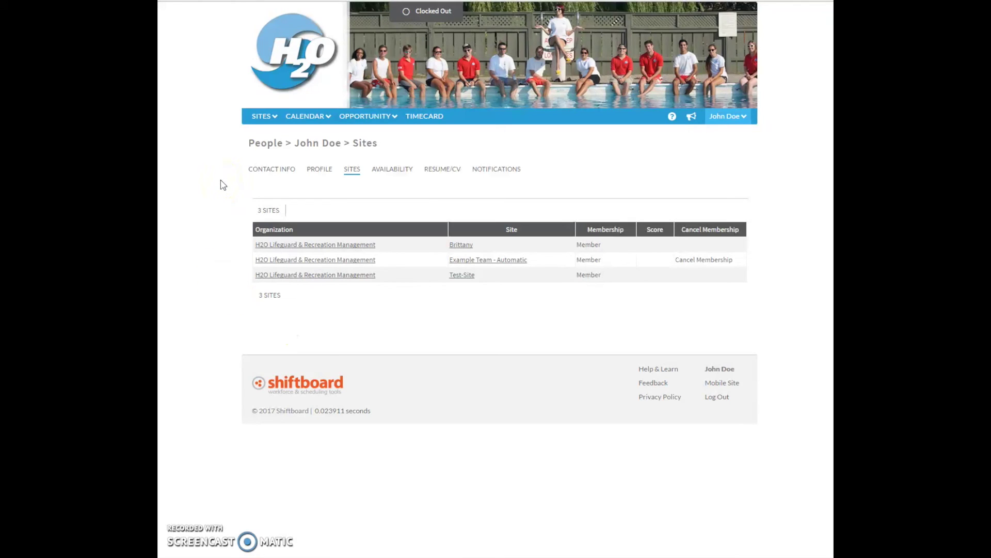
Start a general availability entry in the account and mark it as Available on Monday through Friday.
{"action": "left_click", "coordinate": [396, 173]}
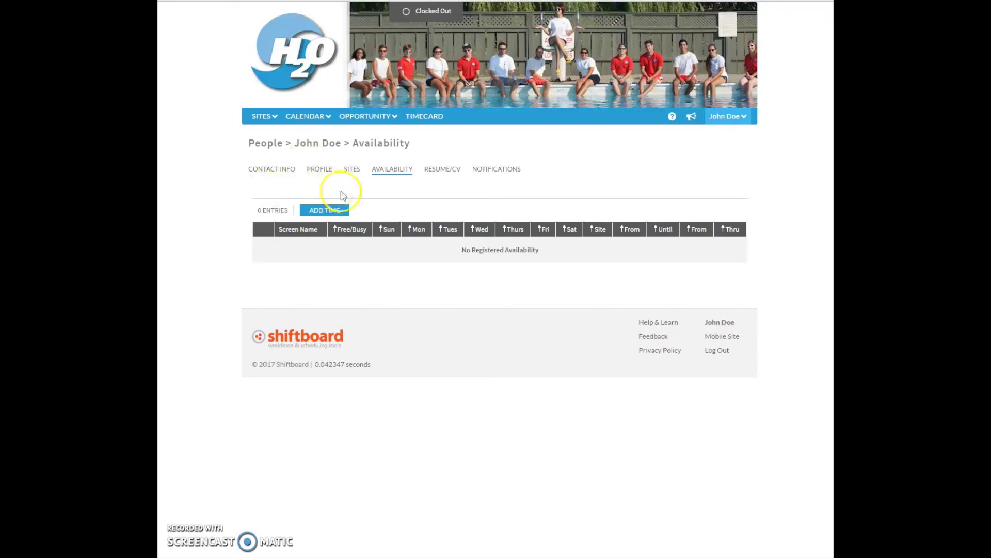
{"action": "left_click", "coordinate": [337, 211]}
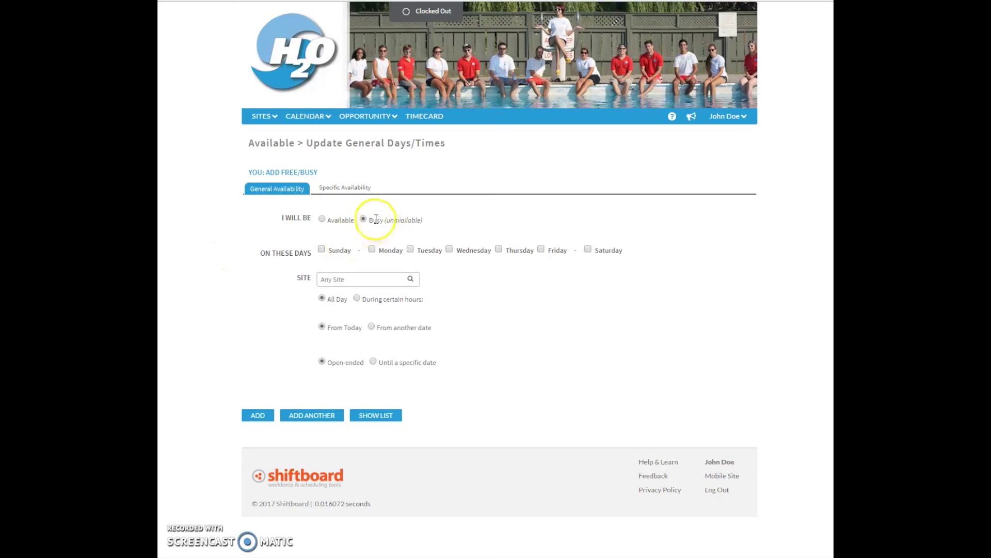
{"action": "left_click", "coordinate": [322, 219]}
{"action": "left_click", "coordinate": [371, 249]}
{"action": "left_click", "coordinate": [411, 249]}
{"action": "left_click", "coordinate": [449, 249]}
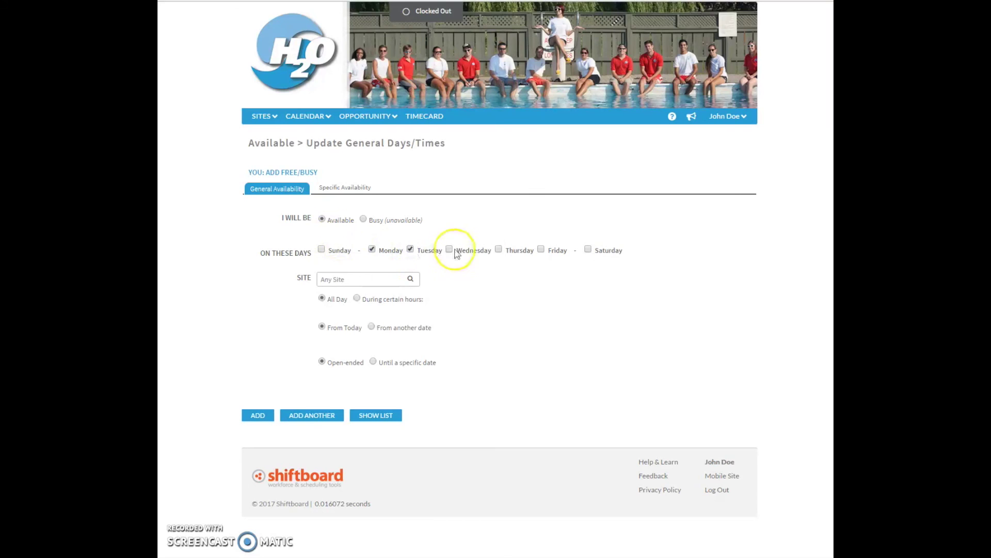
{"action": "left_click", "coordinate": [498, 249]}
{"action": "left_click", "coordinate": [541, 250]}
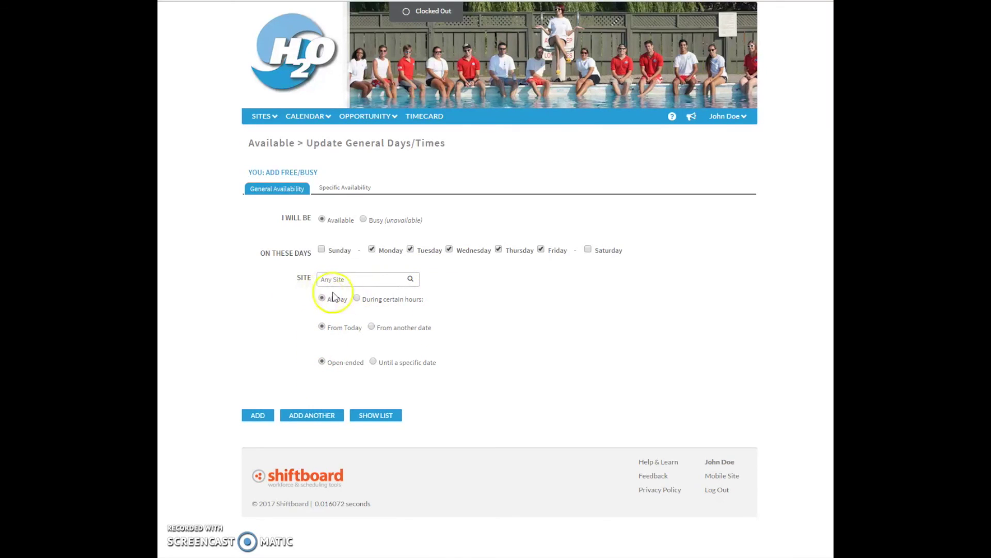
Limit the weekday availability to 7am until 6pm, ending on September 4, 2017, and add the entry.
{"action": "left_click", "coordinate": [357, 299]}
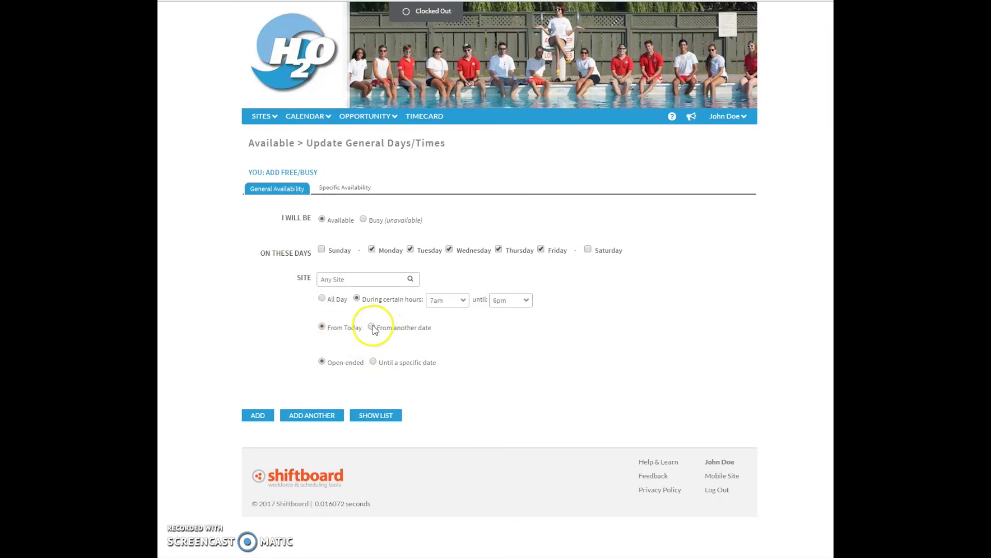
{"action": "left_click", "coordinate": [373, 361]}
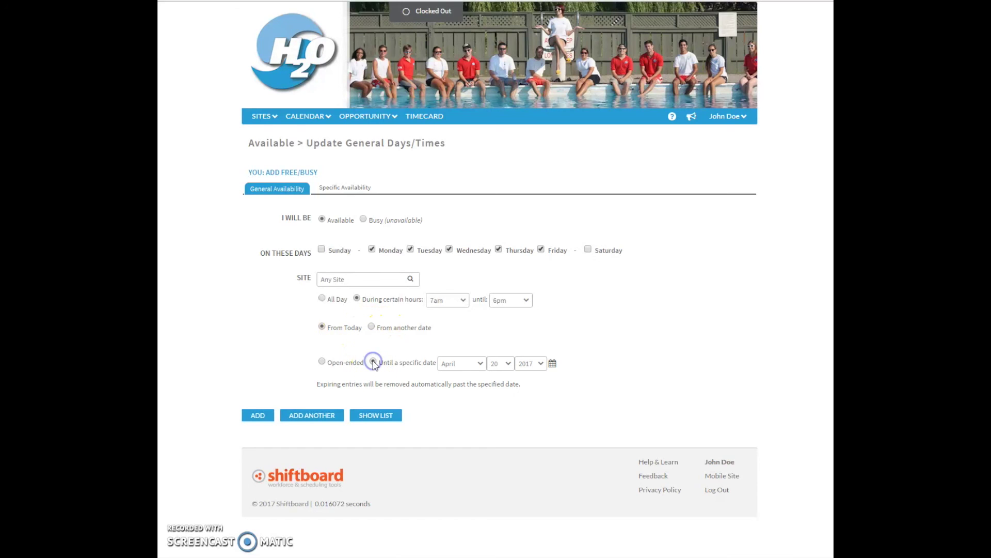
{"action": "left_click", "coordinate": [480, 363]}
{"action": "scroll", "coordinate": [485, 436], "scroll_direction": "down", "scroll_amount": 3}
{"action": "left_click", "coordinate": [465, 425]}
{"action": "left_click", "coordinate": [505, 365]}
{"action": "left_click", "coordinate": [497, 413]}
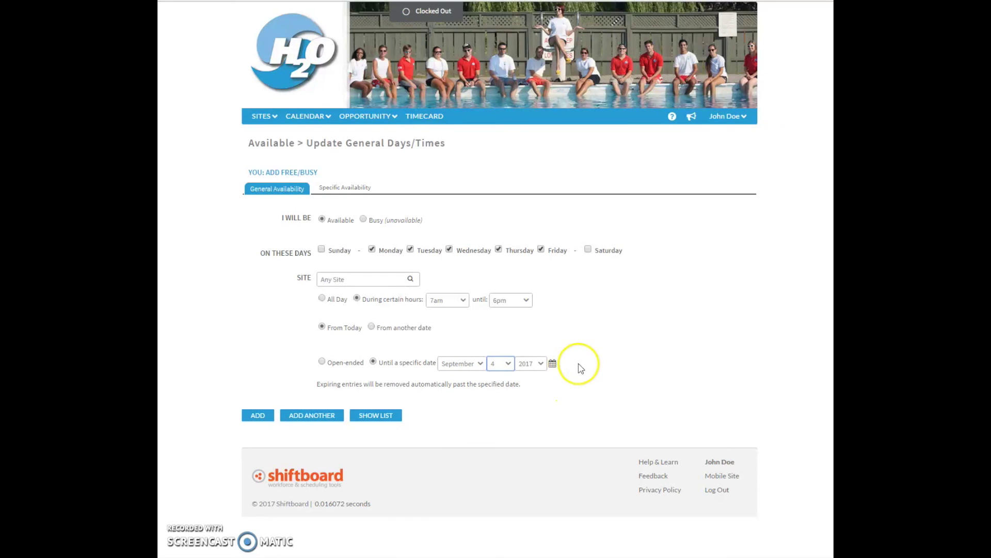
{"action": "left_click", "coordinate": [255, 416]}
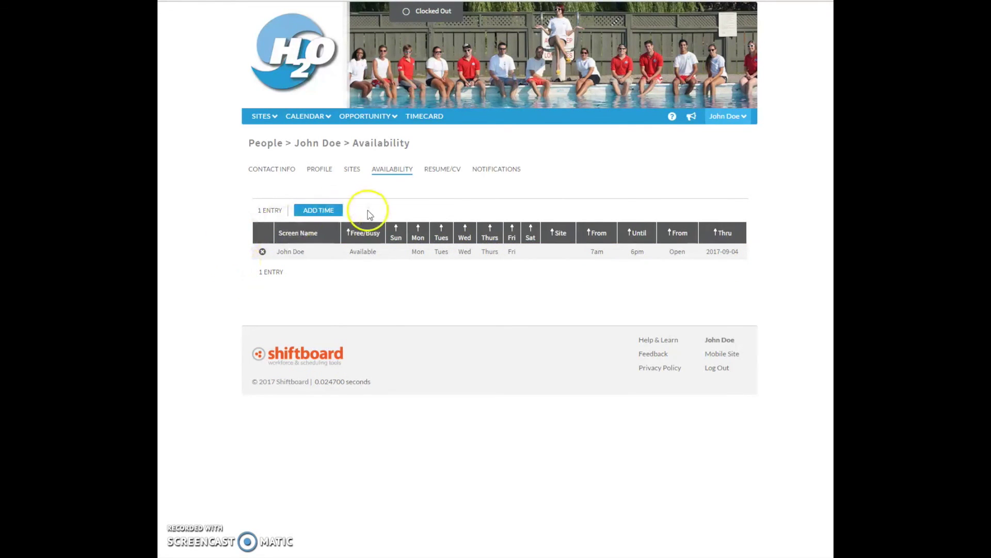
Start a specific availability entry marked as Busy and put April 5, 2017 in its list of days.
{"action": "left_click", "coordinate": [323, 211]}
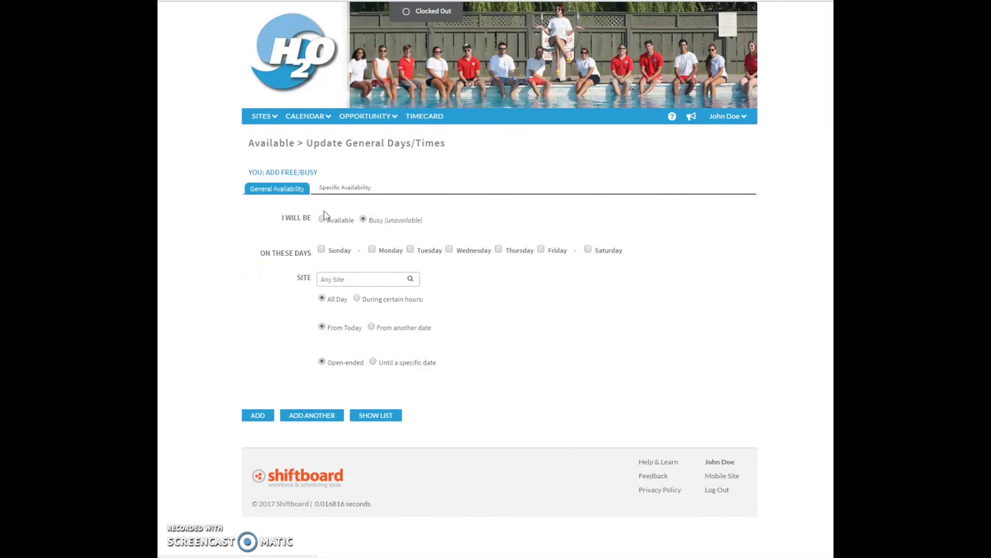
{"action": "left_click", "coordinate": [346, 191]}
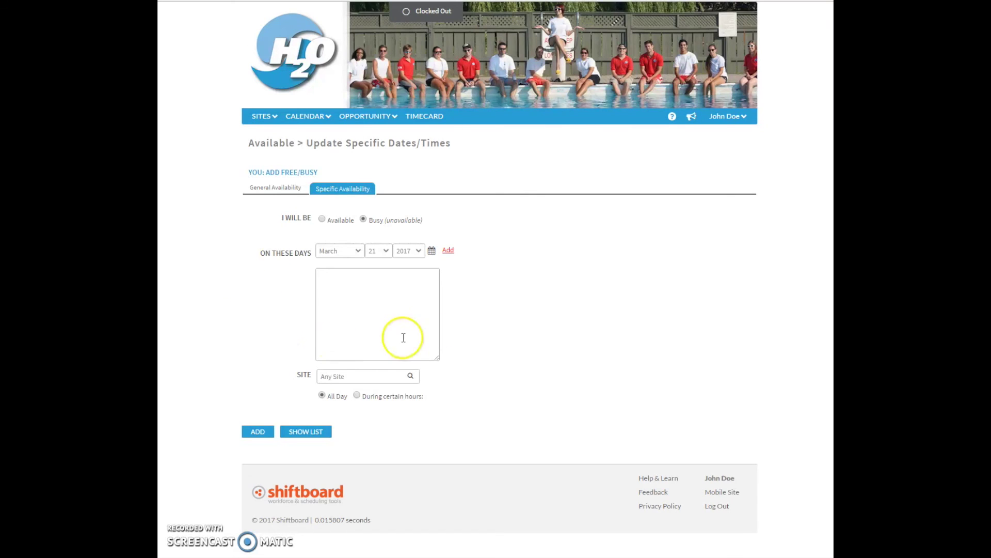
{"action": "left_click", "coordinate": [361, 251]}
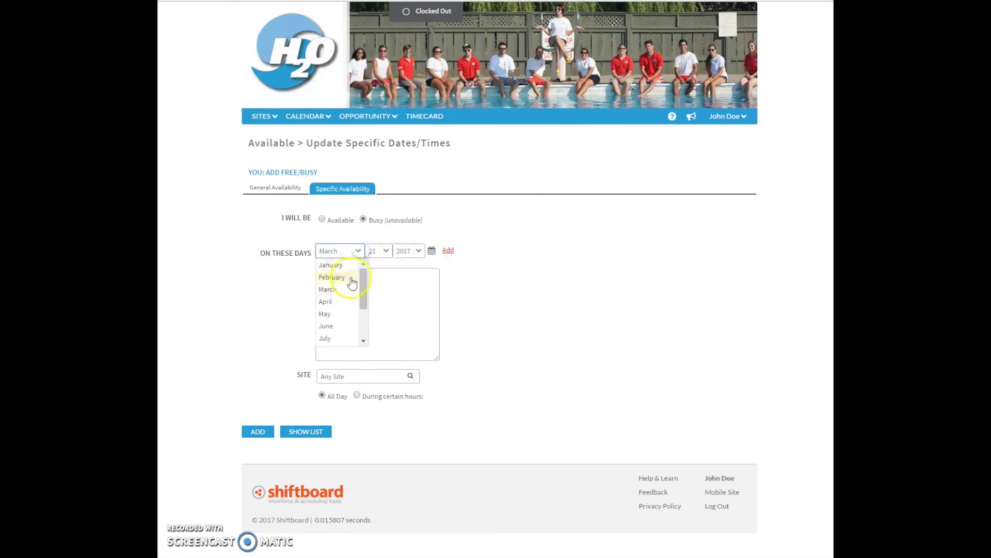
{"action": "left_click", "coordinate": [343, 303]}
{"action": "left_click", "coordinate": [380, 252]}
{"action": "left_click", "coordinate": [374, 314]}
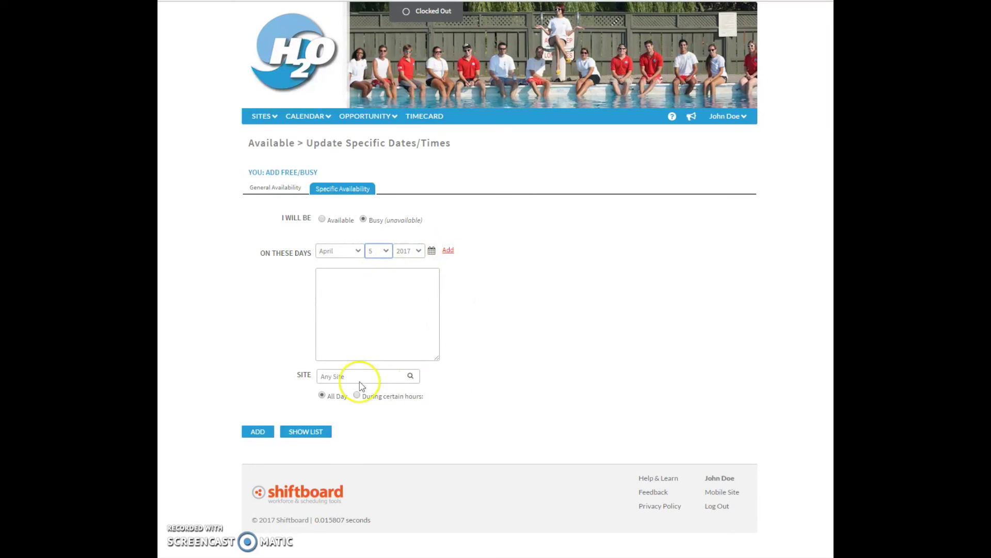
{"action": "left_click", "coordinate": [448, 253]}
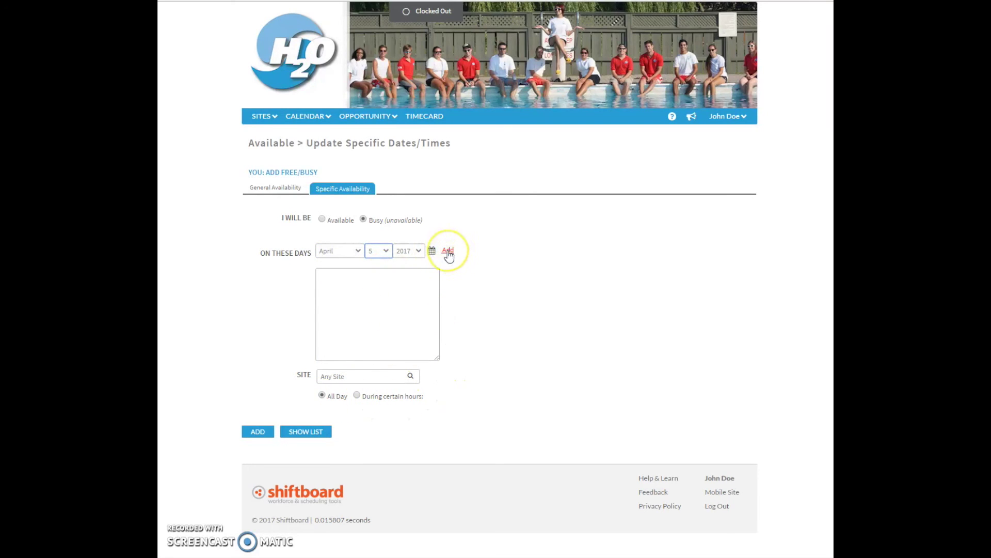
{"action": "left_click", "coordinate": [449, 251]}
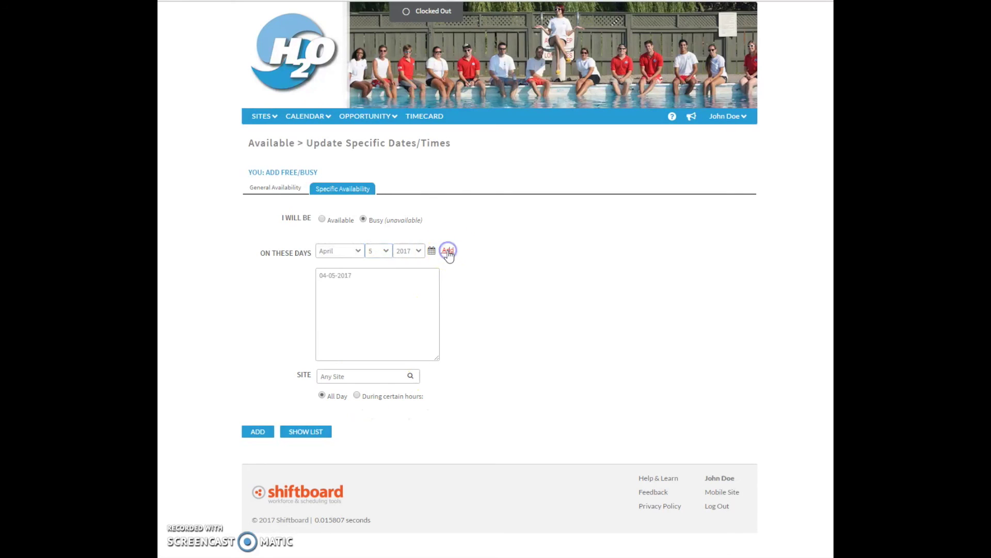
Choose July 6, 2017 as the second date for the busy entry.
{"action": "left_click", "coordinate": [361, 254]}
{"action": "scroll", "coordinate": [361, 299], "scroll_direction": "down", "scroll_amount": 2}
{"action": "left_click", "coordinate": [363, 312]}
{"action": "left_click", "coordinate": [383, 251]}
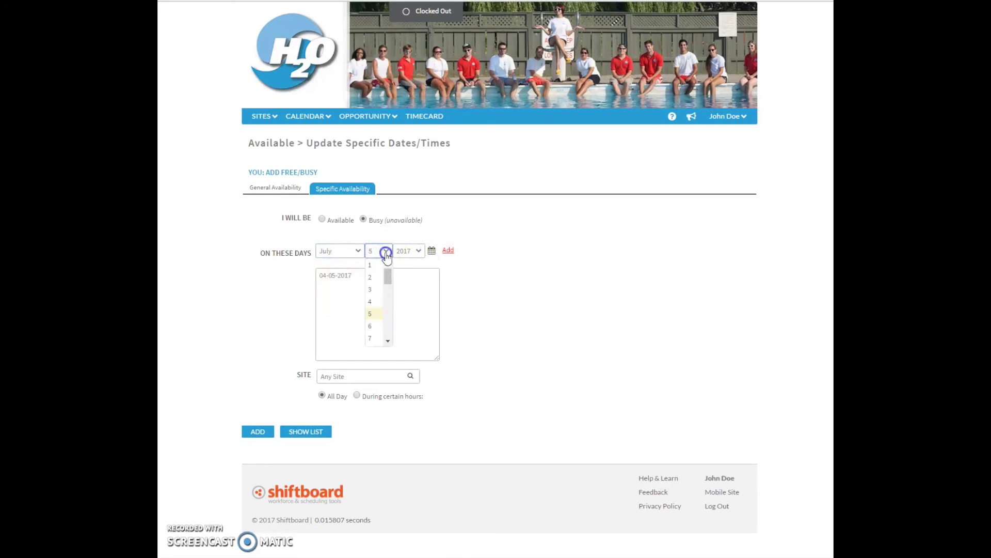
{"action": "left_click", "coordinate": [373, 323]}
Limit the busy time to 7am until 1pm, put the chosen July date in the list and save the entries.
{"action": "left_click", "coordinate": [357, 395]}
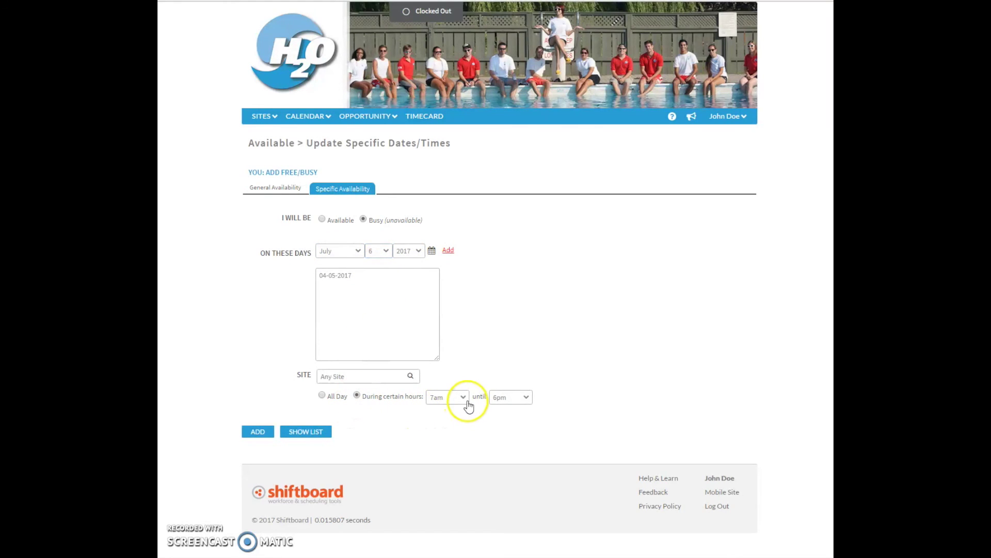
{"action": "left_click", "coordinate": [527, 397]}
{"action": "mouse_move", "coordinate": [529, 463]}
{"action": "left_mouse_down"}
{"action": "mouse_move", "coordinate": [527, 442]}
{"action": "mouse_move", "coordinate": [526, 451]}
{"action": "left_mouse_up"}
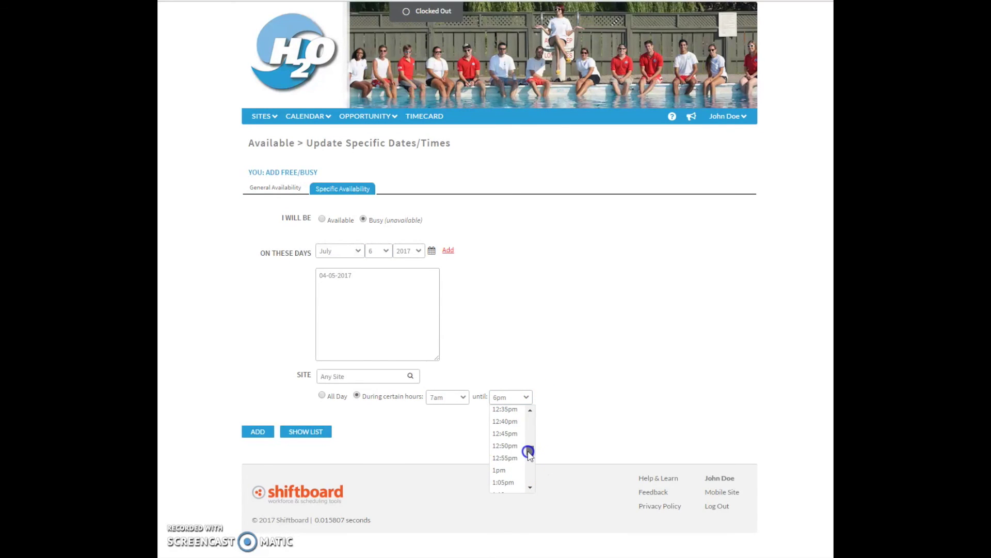
{"action": "left_click", "coordinate": [505, 469]}
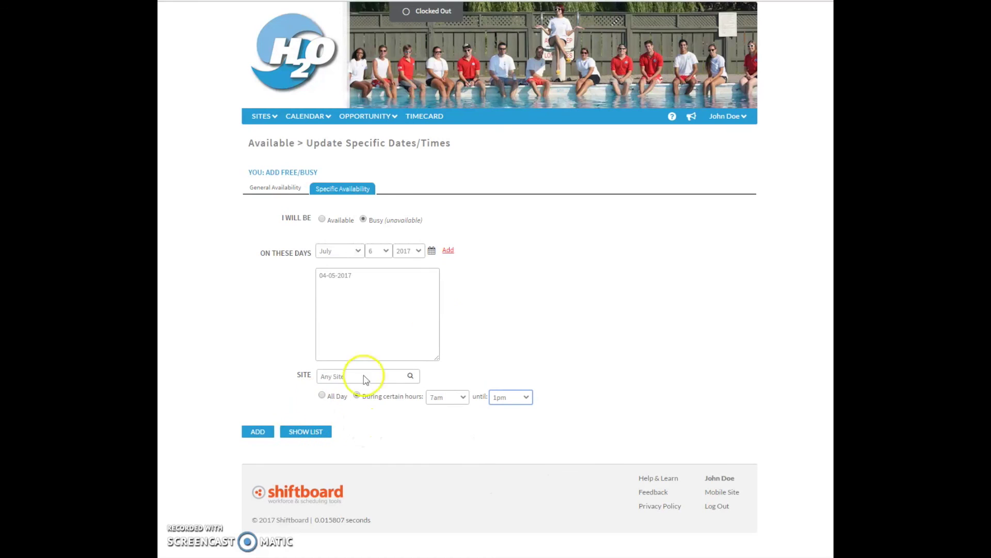
{"action": "left_click", "coordinate": [448, 251]}
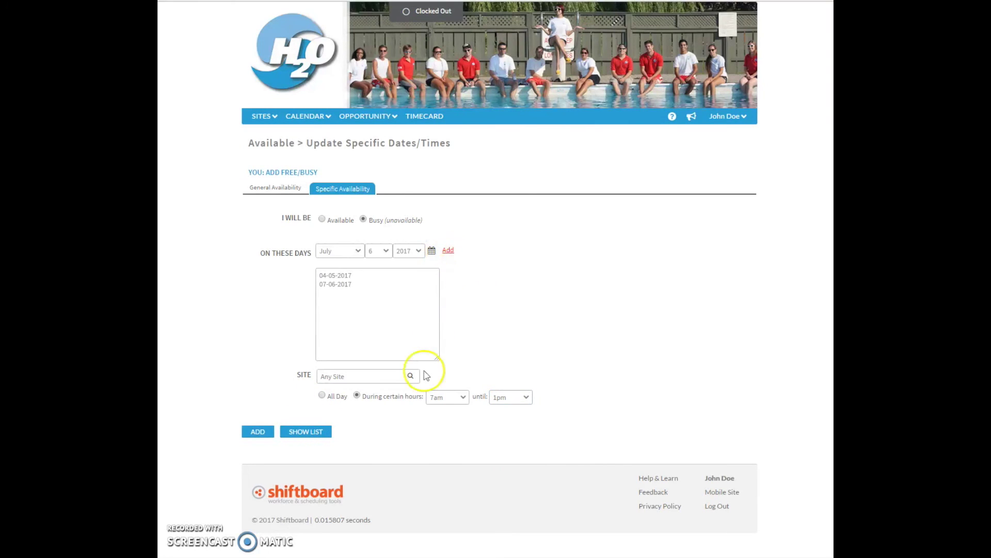
{"action": "left_click", "coordinate": [262, 432]}
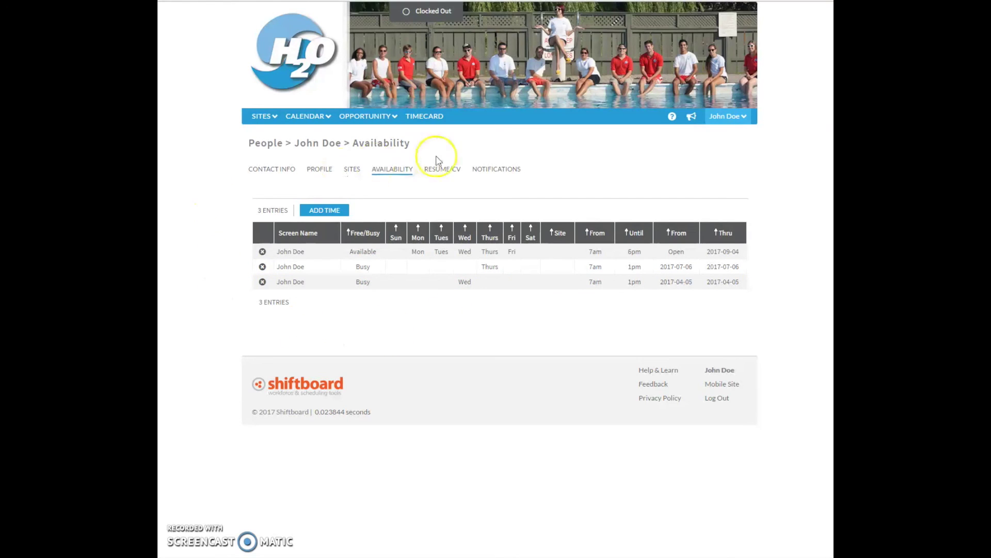
Look over the account's Resume/CV upload page, its notification settings and the message inbox.
{"action": "left_click", "coordinate": [452, 171]}
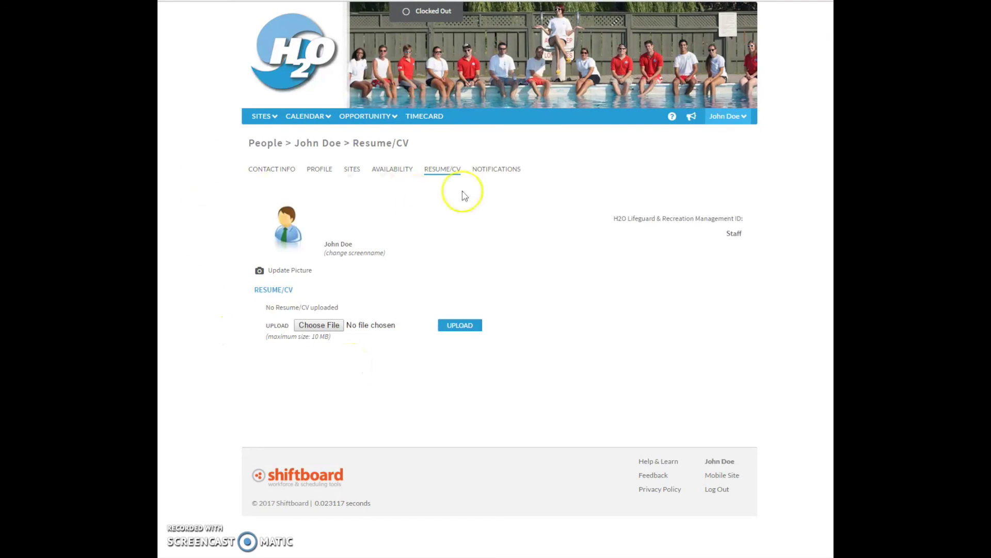
{"action": "left_click", "coordinate": [491, 175]}
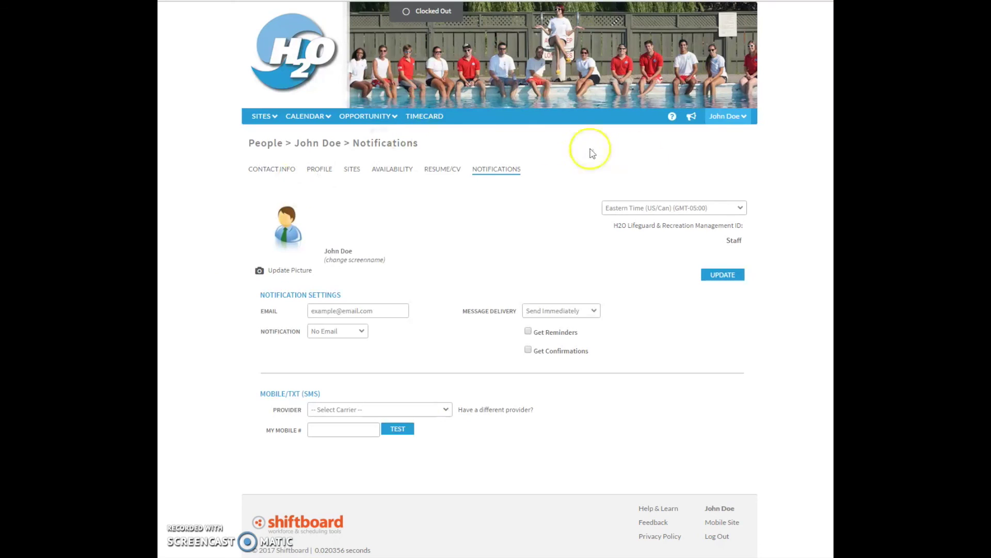
{"action": "left_click", "coordinate": [734, 116]}
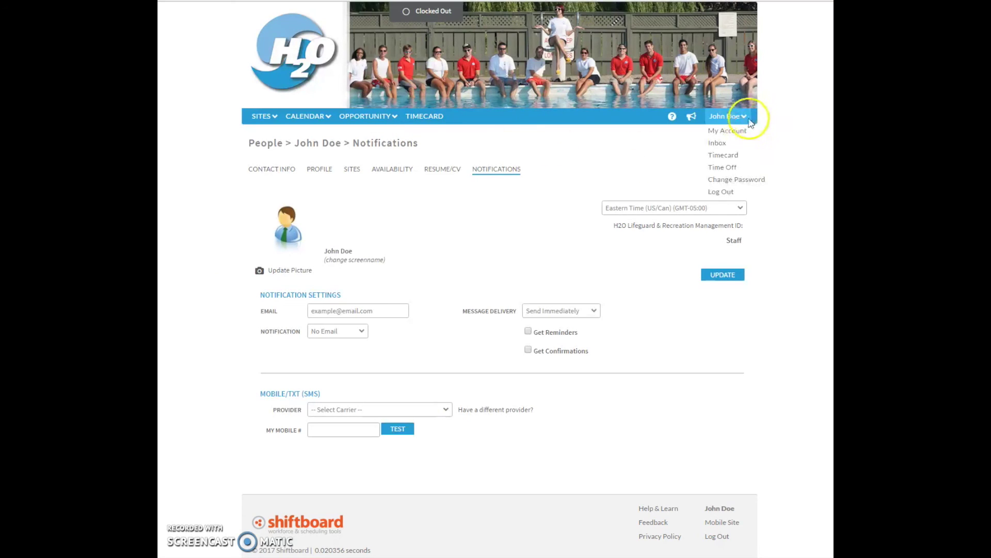
{"action": "left_click", "coordinate": [727, 144]}
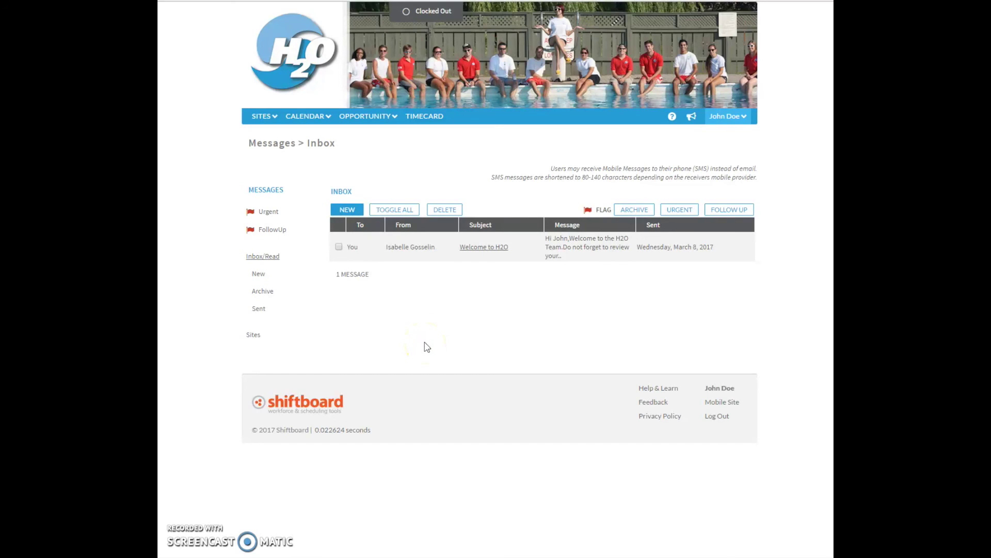
Log out of the Shiftboard account.
{"action": "left_click", "coordinate": [728, 116]}
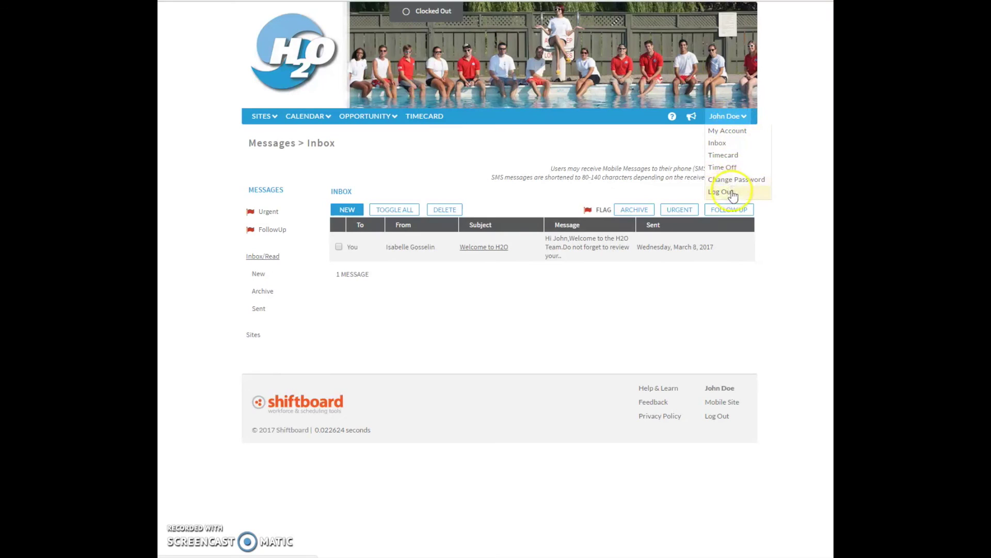
{"action": "left_click", "coordinate": [735, 193]}
{"action": "left_click", "coordinate": [464, 323]}
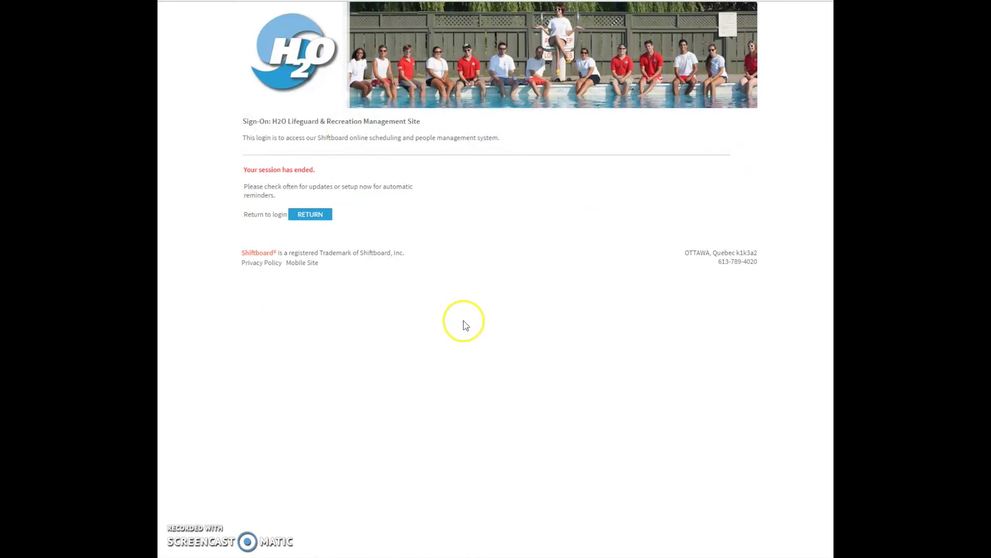